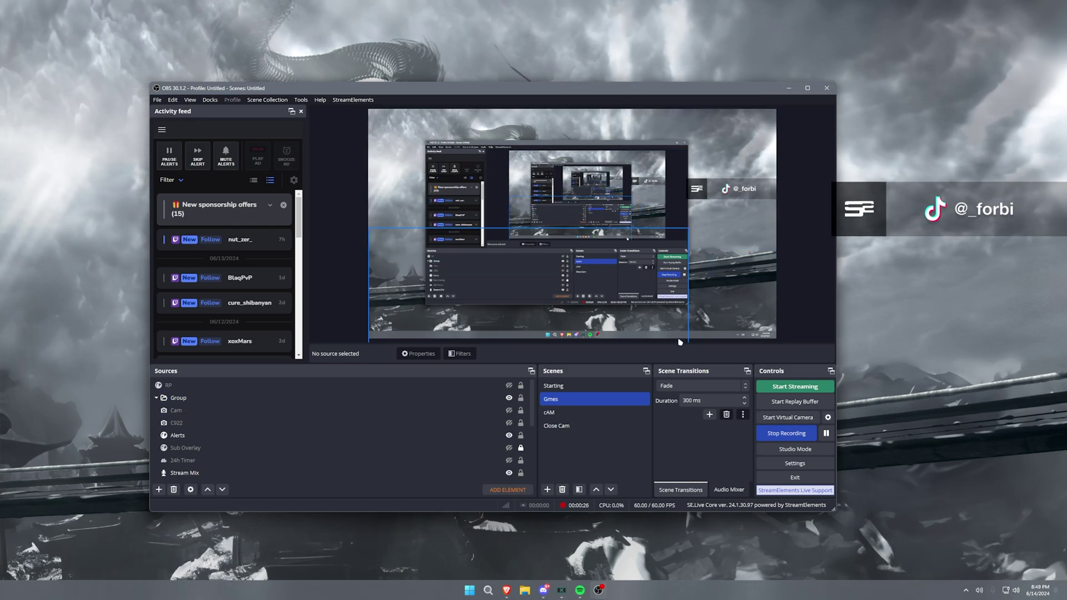
pyautogui.click(794, 463)
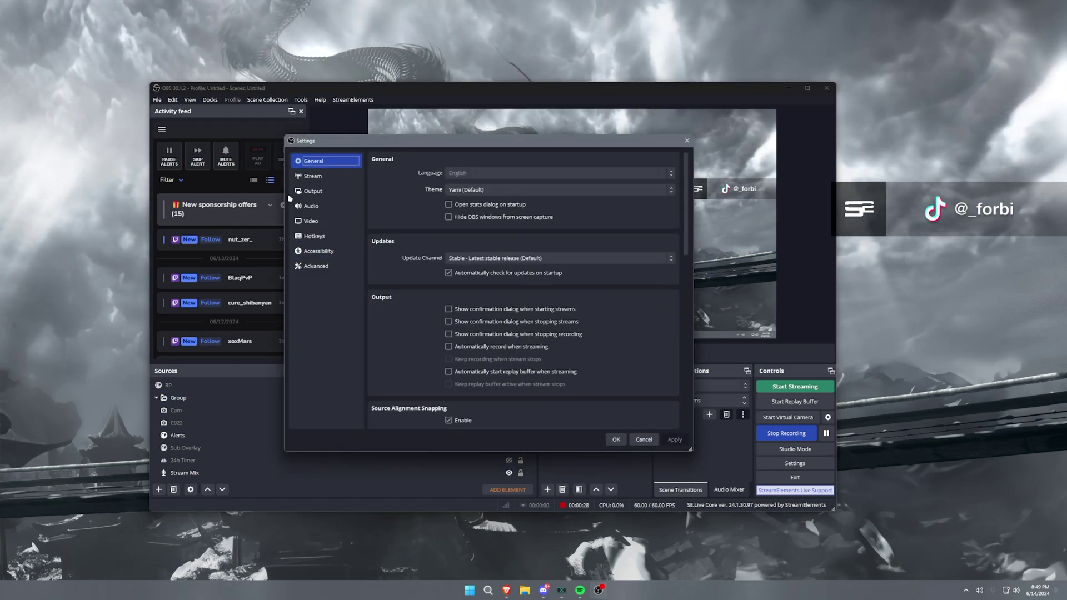
pyautogui.click(687, 141)
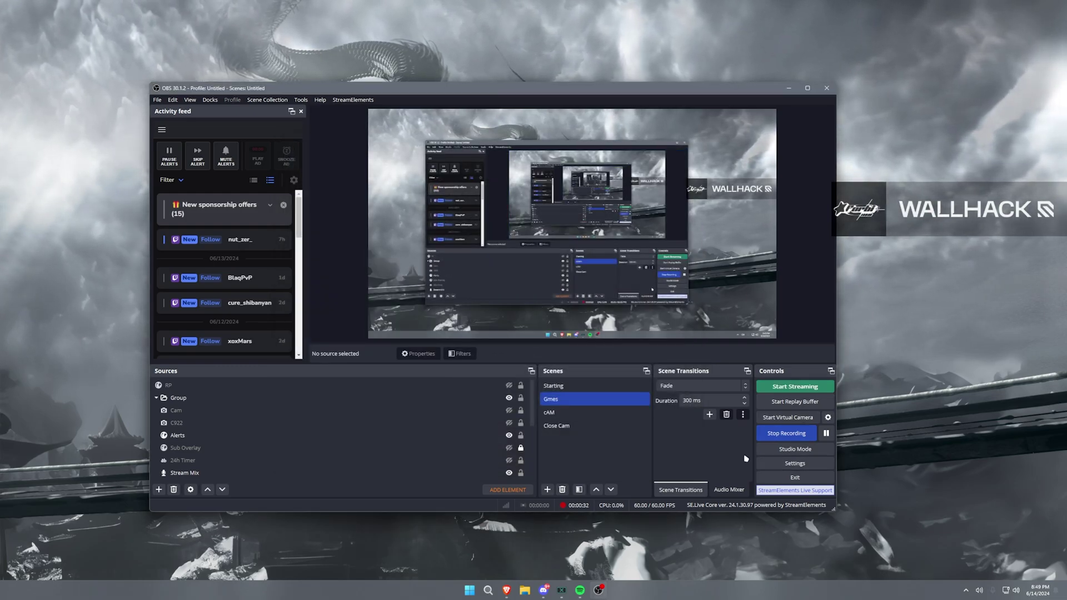
pyautogui.click(794, 461)
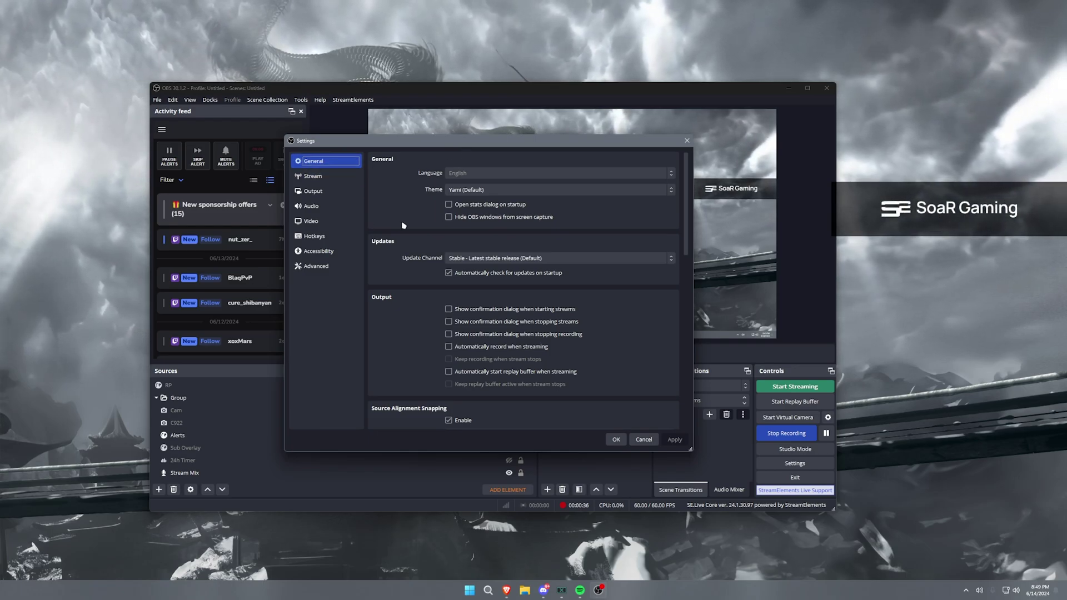
pyautogui.click(463, 190)
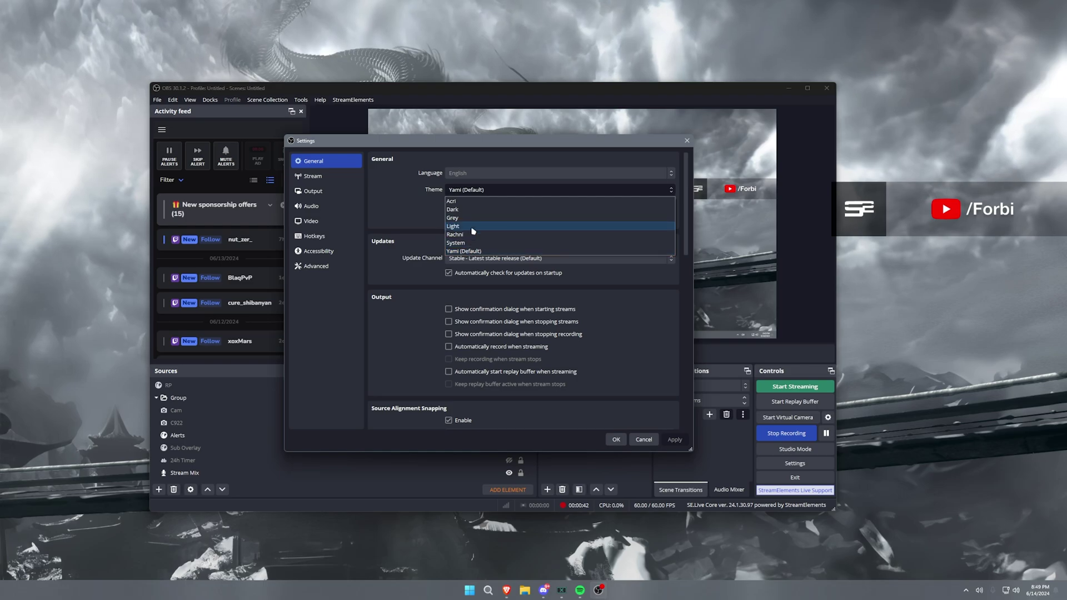
pyautogui.click(473, 243)
pyautogui.click(490, 177)
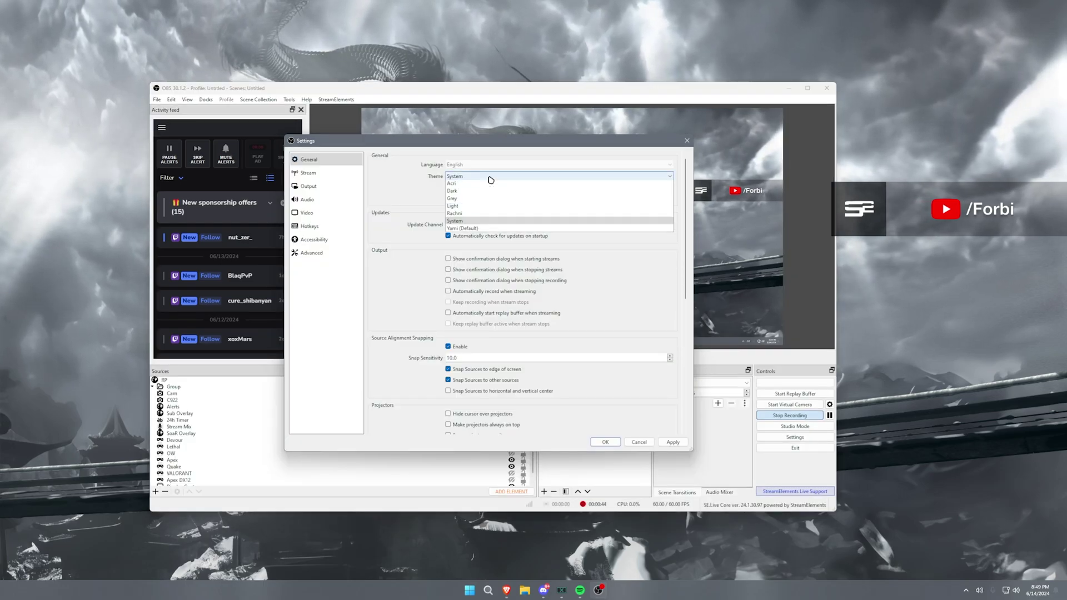
pyautogui.click(486, 229)
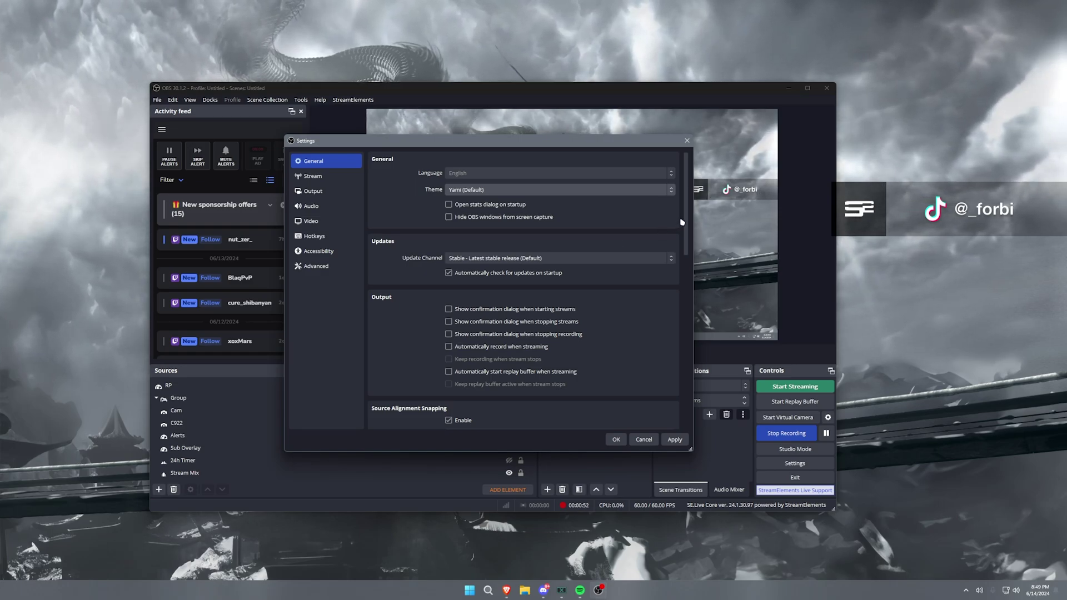
# - Leave the update channel on Stable
pyautogui.scroll(-2, 417, 222)
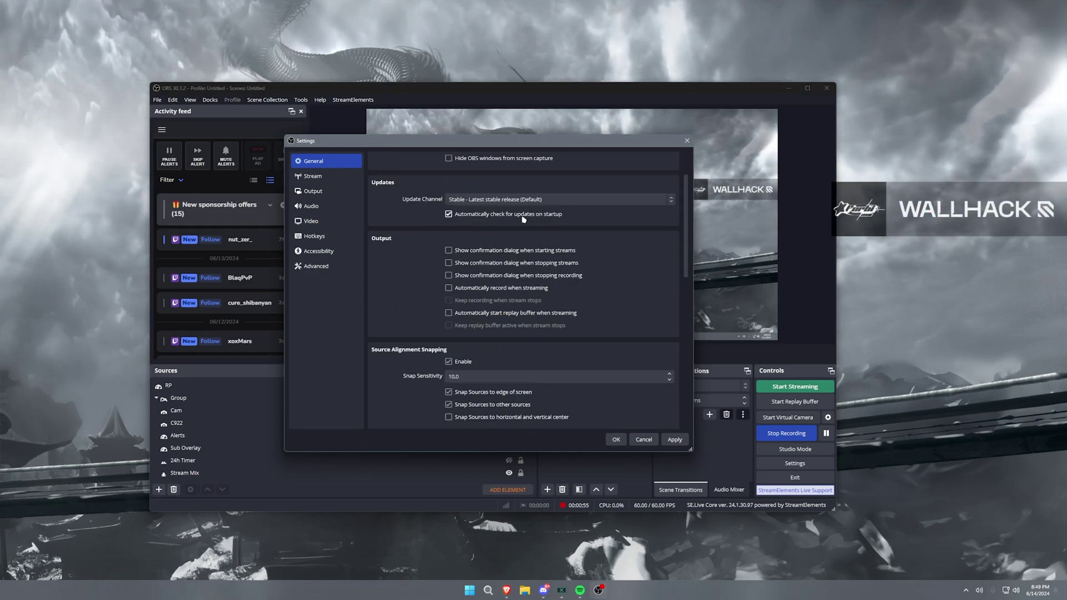
pyautogui.click(478, 199)
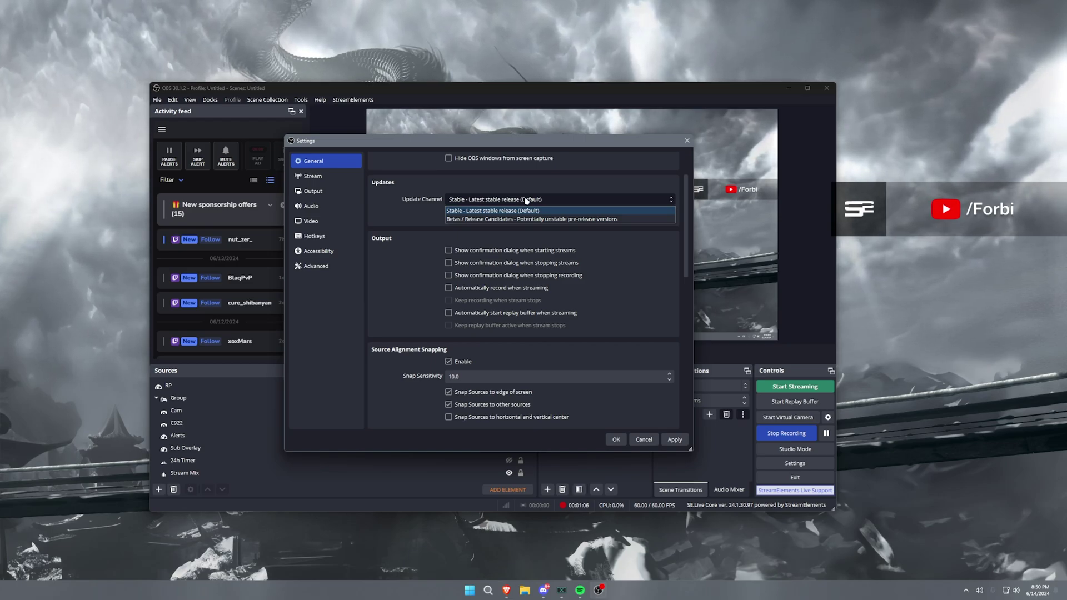
pyautogui.click(527, 199)
# - Move the Settings window left and select the Snap Sensitivity value of 10
pyautogui.scroll(-5, 401, 292)
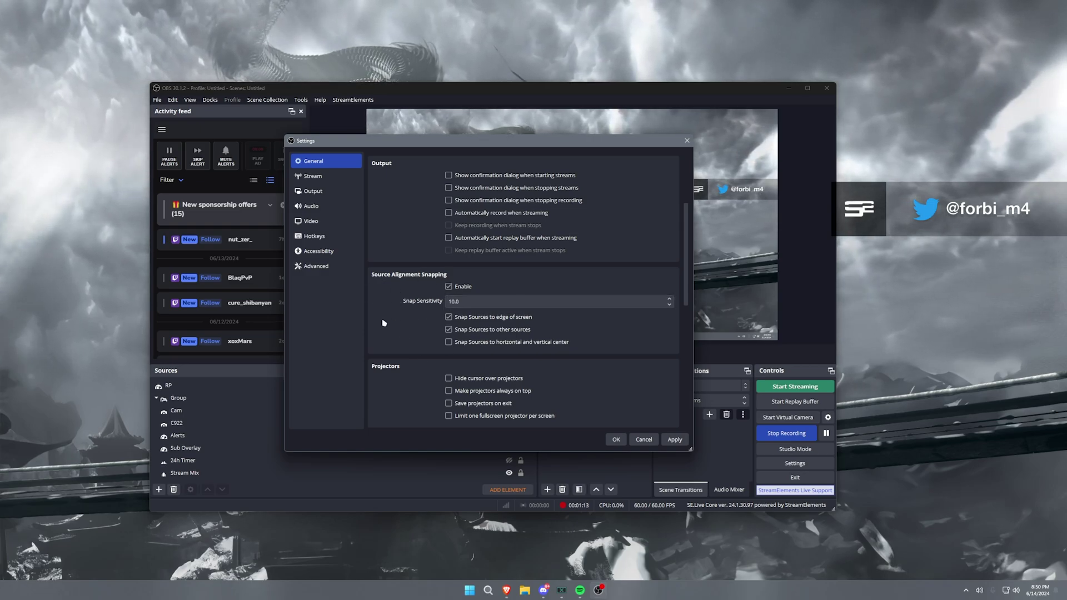
pyautogui.moveTo(389, 141); pyautogui.dragTo(233, 163)
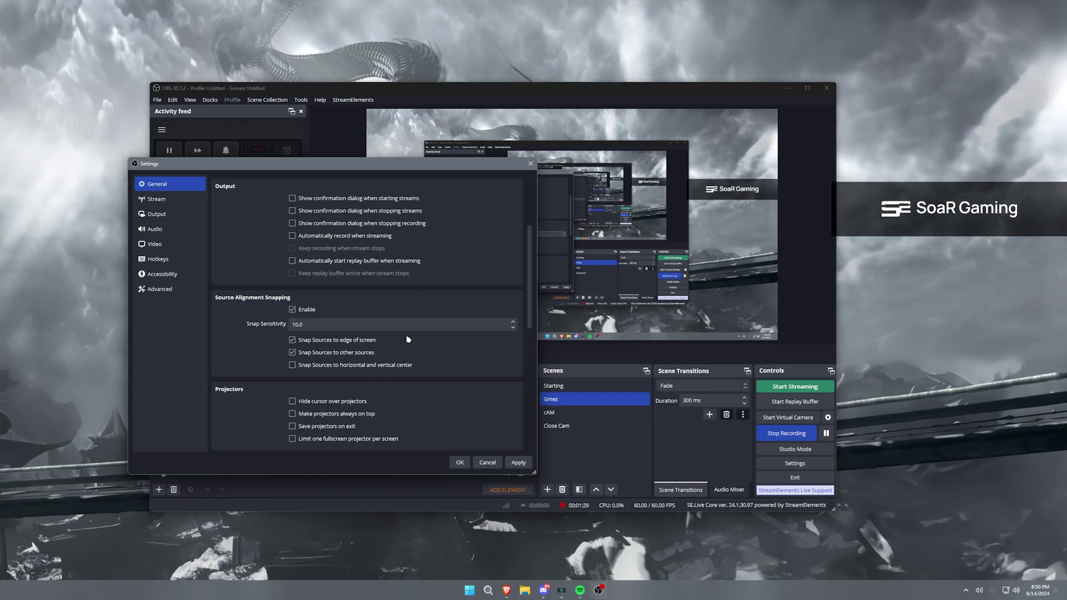
pyautogui.moveTo(305, 325); pyautogui.dragTo(279, 323)
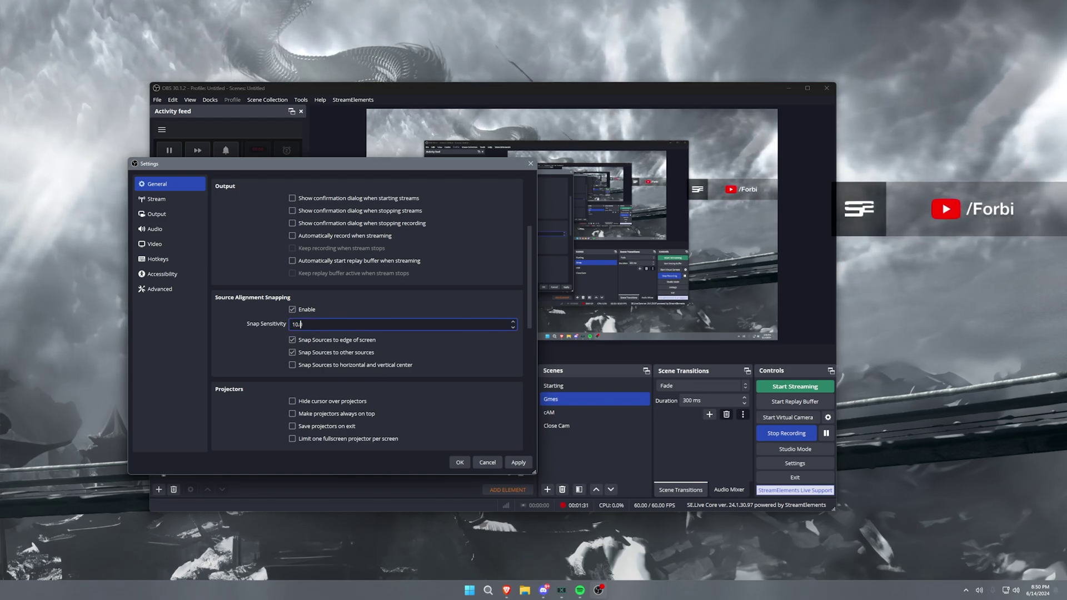
# - Tick 'Minimize to system tray when started' under System Tray, then review the General page
pyautogui.scroll(-5, 389, 334)
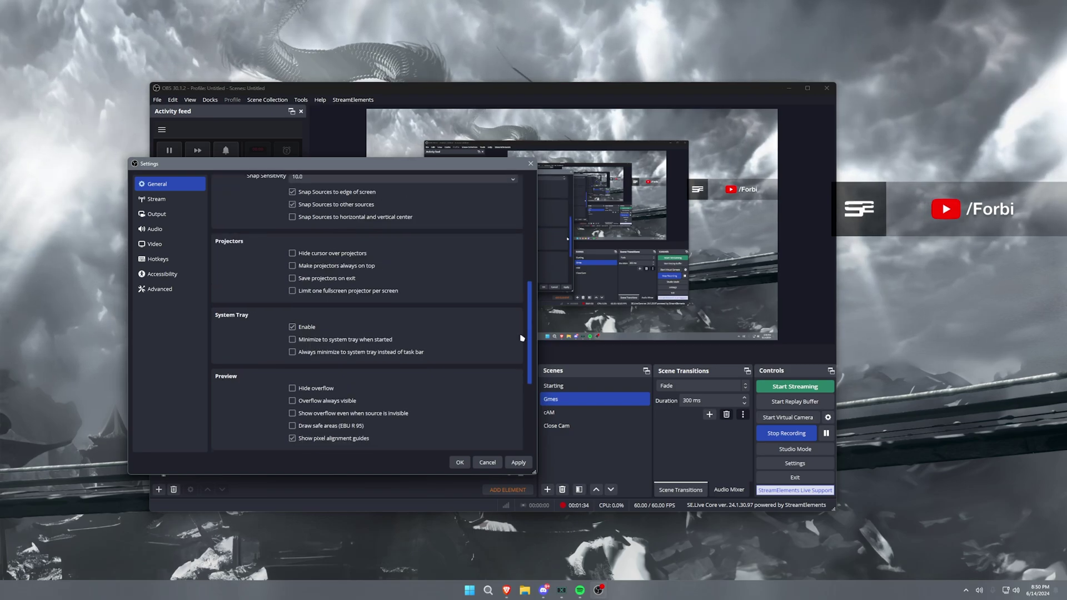
pyautogui.click(292, 333)
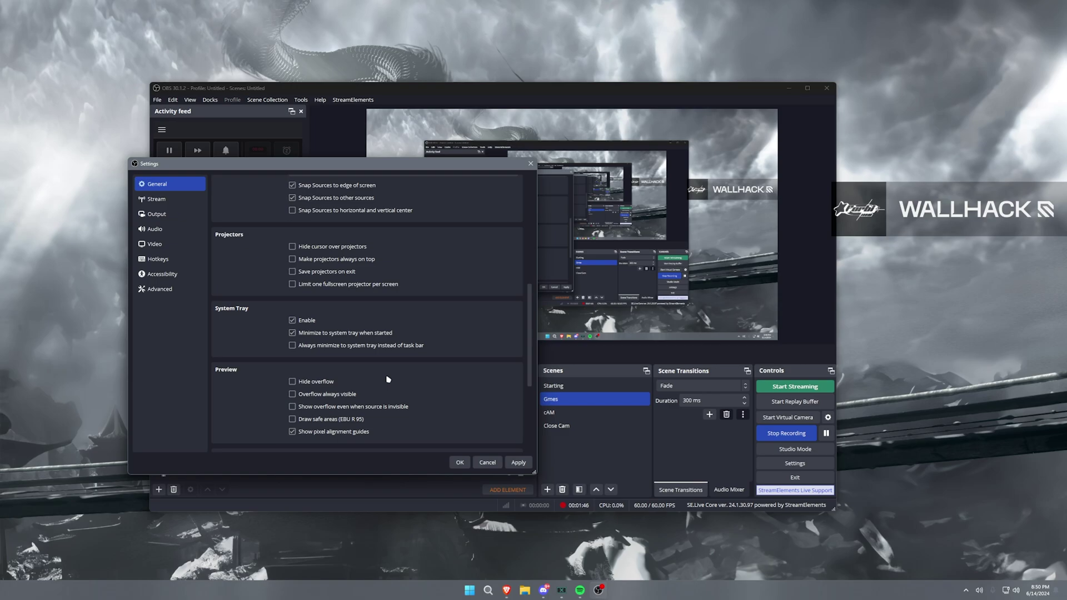
pyautogui.scroll(-5, 388, 379)
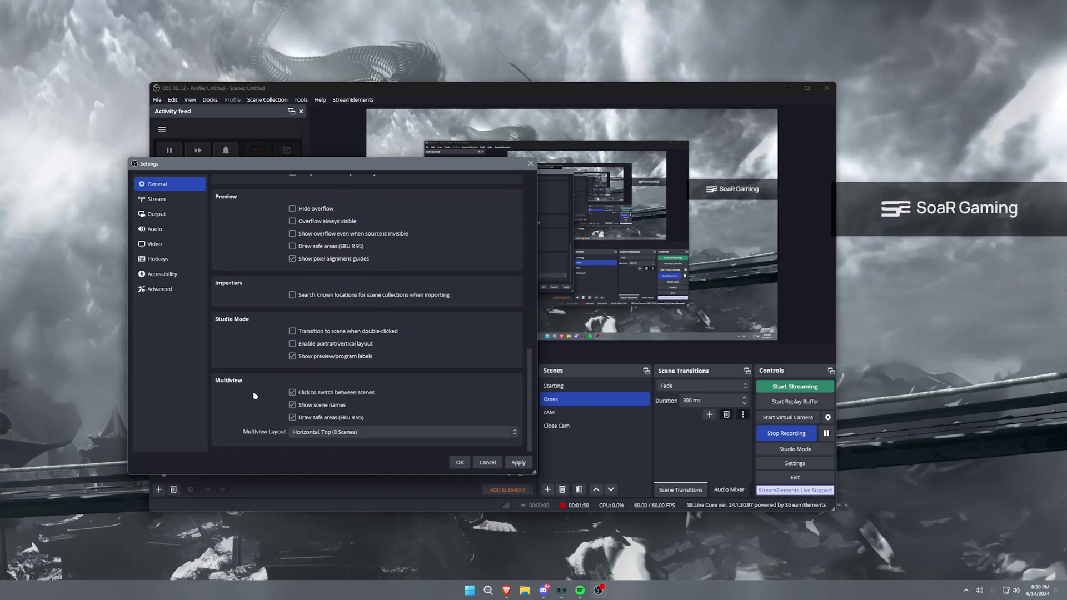
pyautogui.scroll(6, 255, 396)
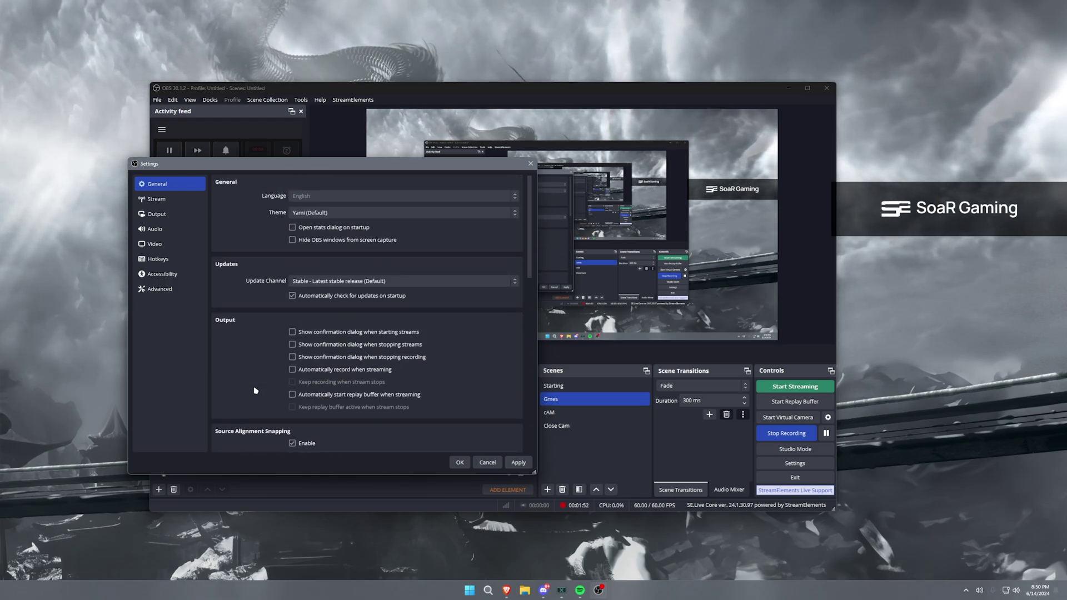
# - On the Stream page, leave Twitch selected as the streaming service
pyautogui.click(158, 199)
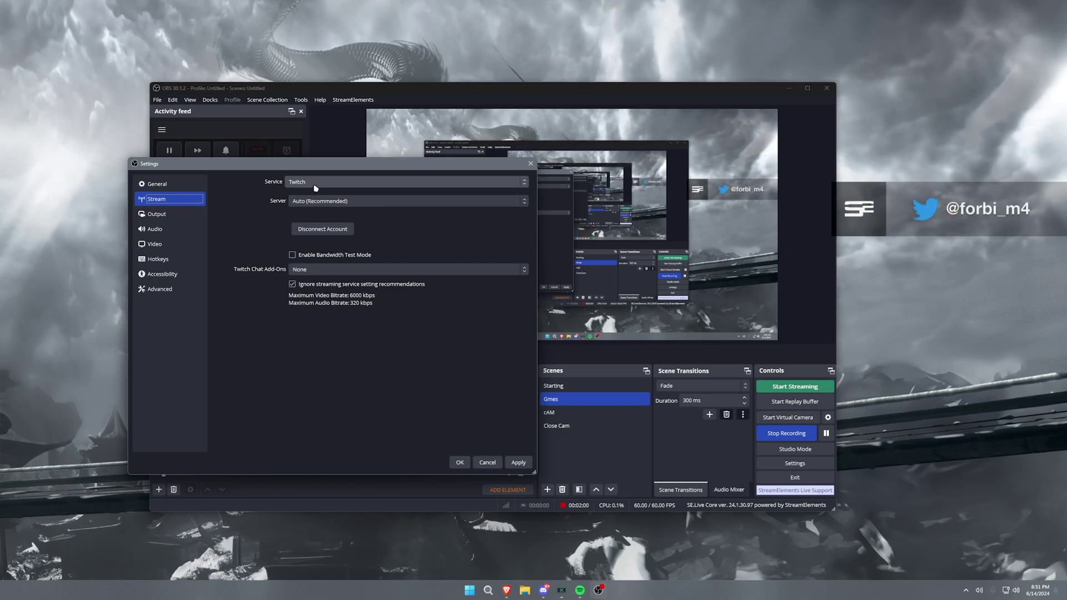
pyautogui.click(363, 184)
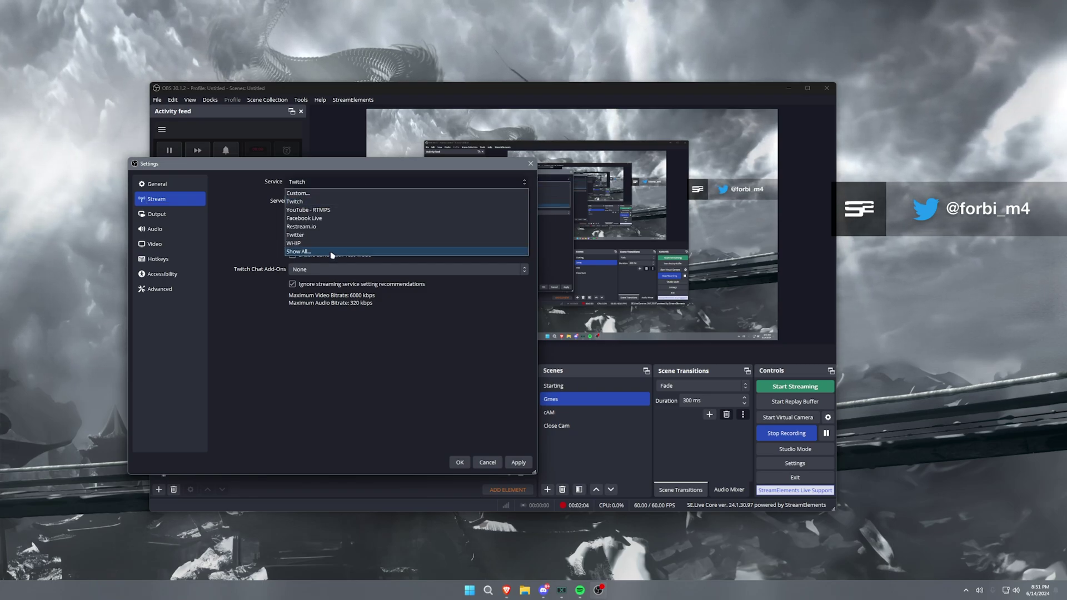
pyautogui.click(312, 189)
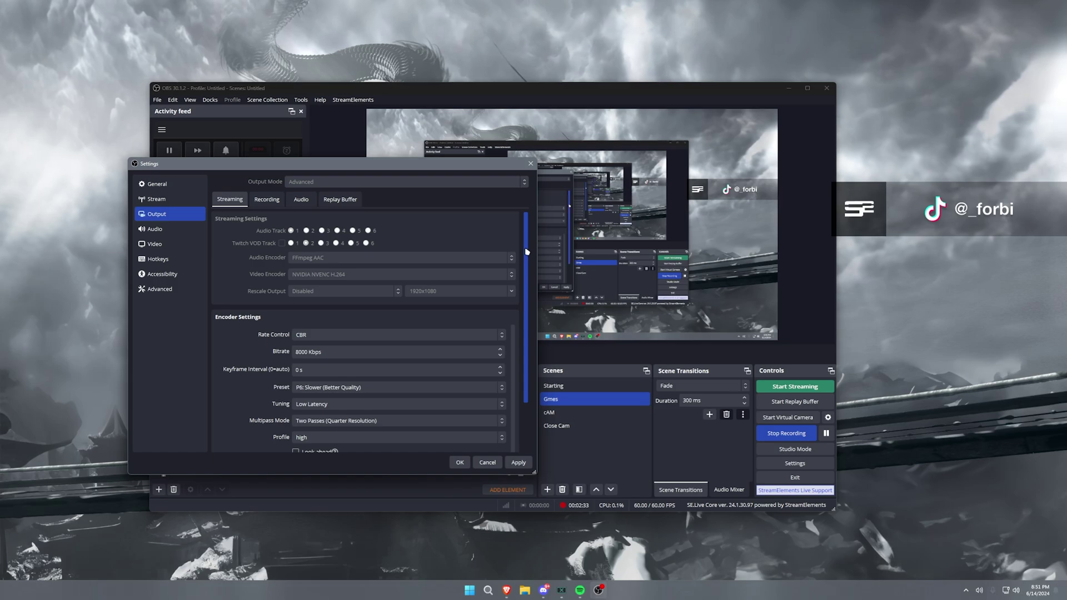
pyautogui.moveTo(528, 230); pyautogui.dragTo(527, 255)
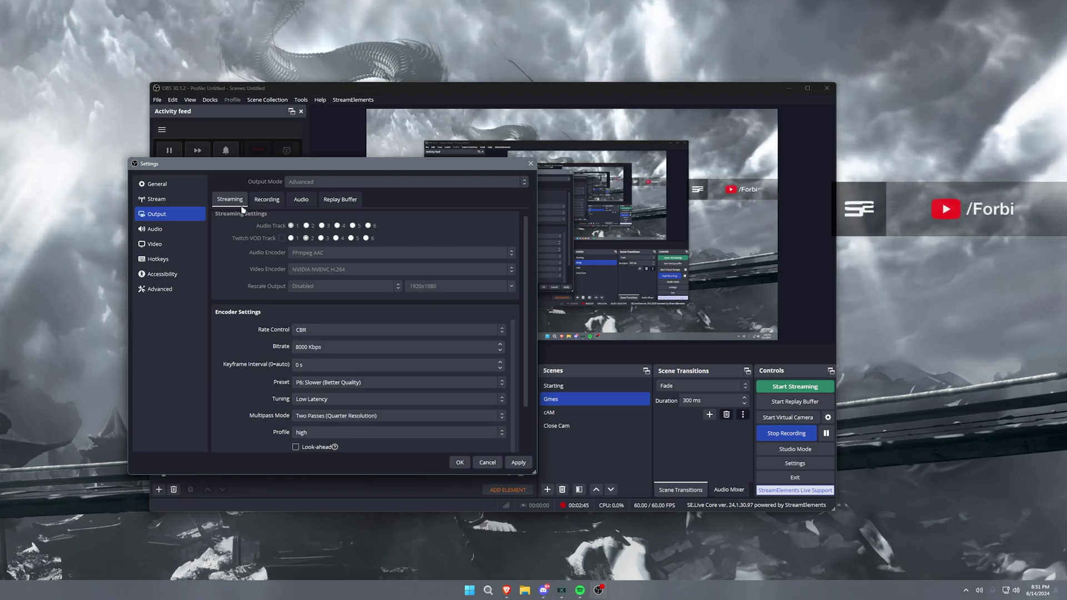
pyautogui.scroll(-1, 531, 337)
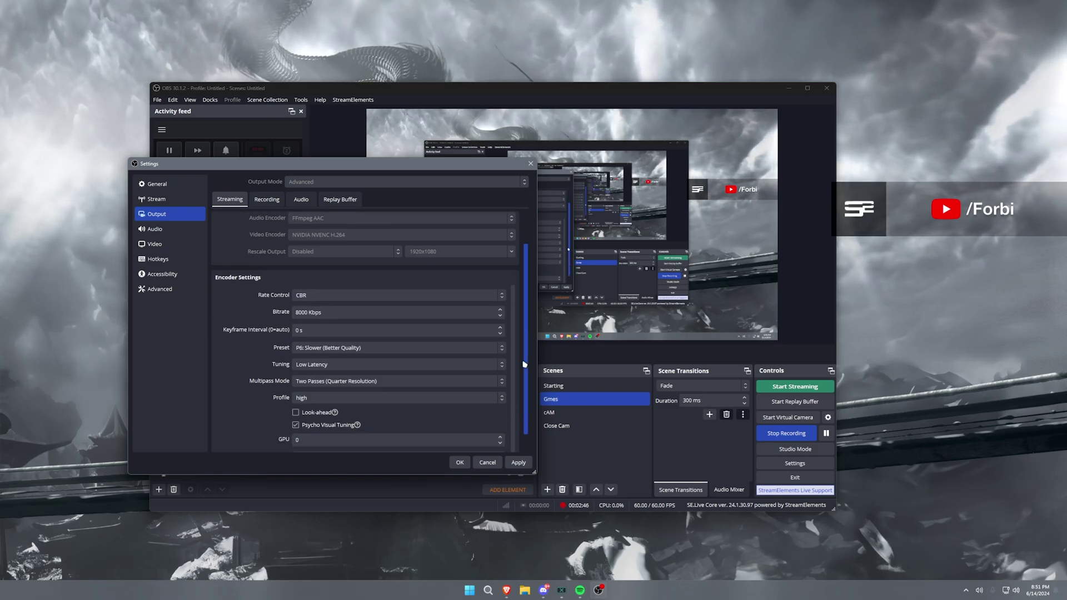
pyautogui.click(339, 296)
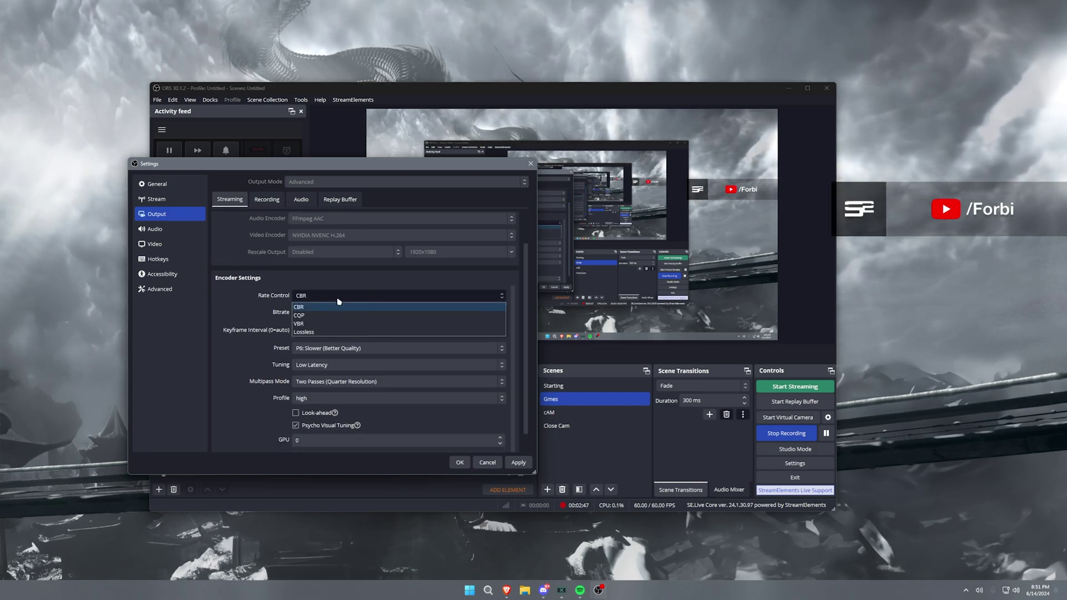
pyautogui.click(311, 307)
pyautogui.doubleClick(303, 313)
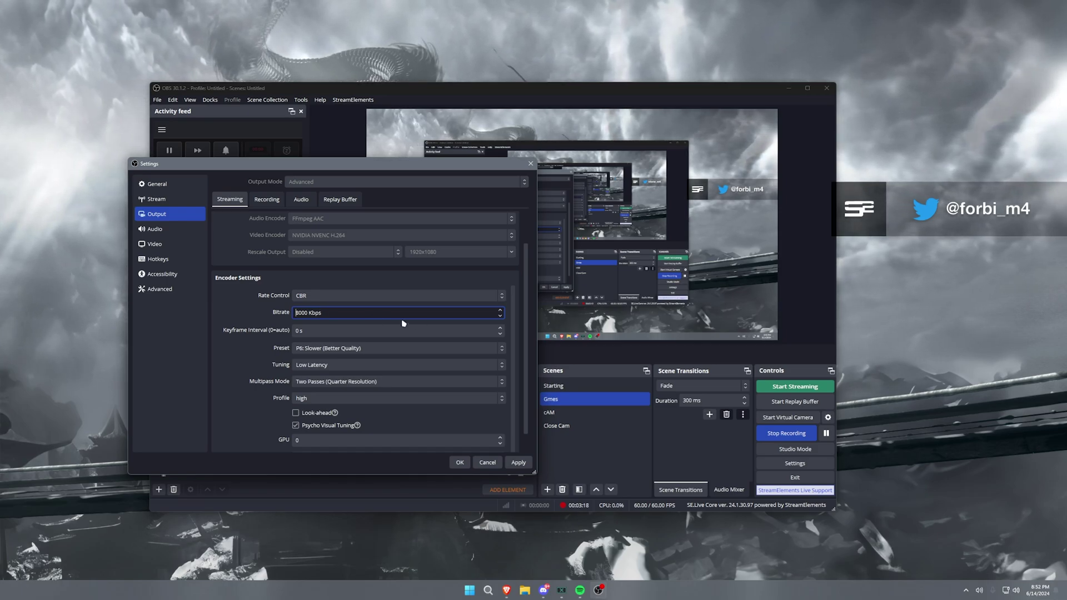
pyautogui.moveTo(369, 312); pyautogui.dragTo(274, 313)
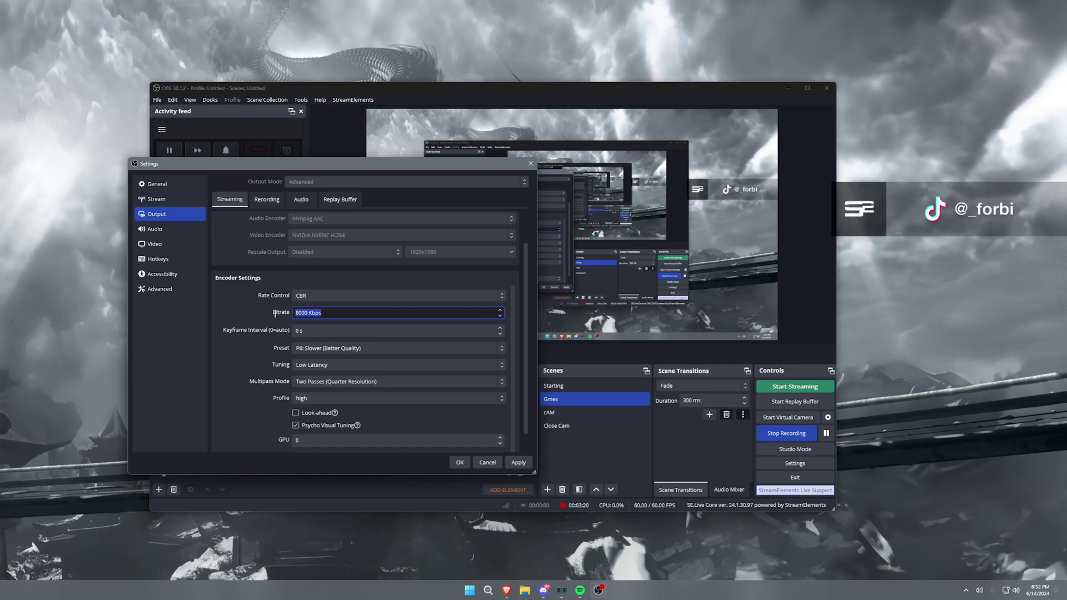
pyautogui.click(308, 331)
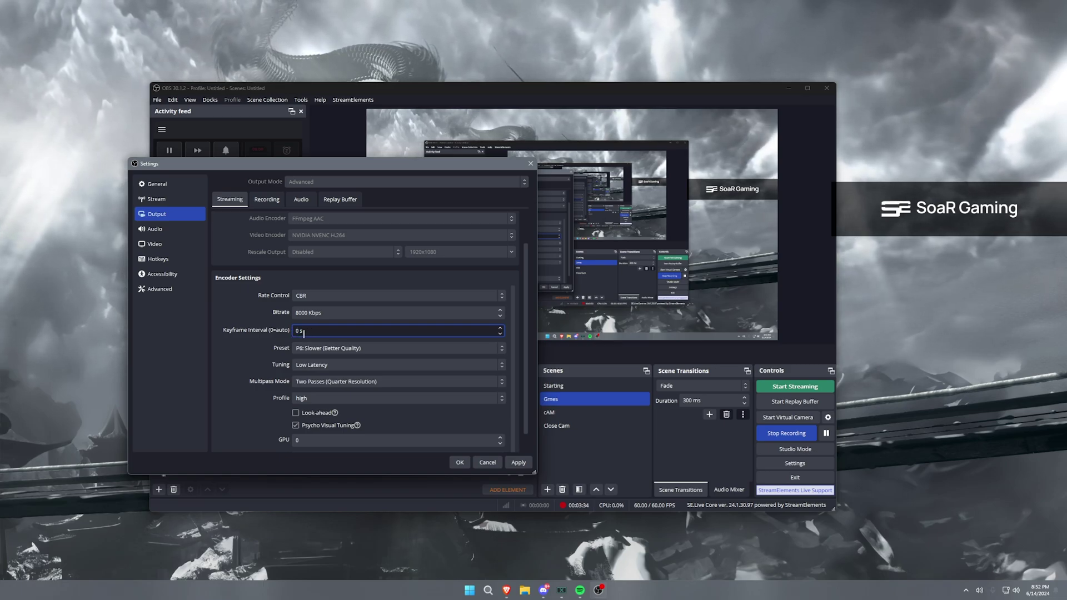
pyautogui.click(300, 349)
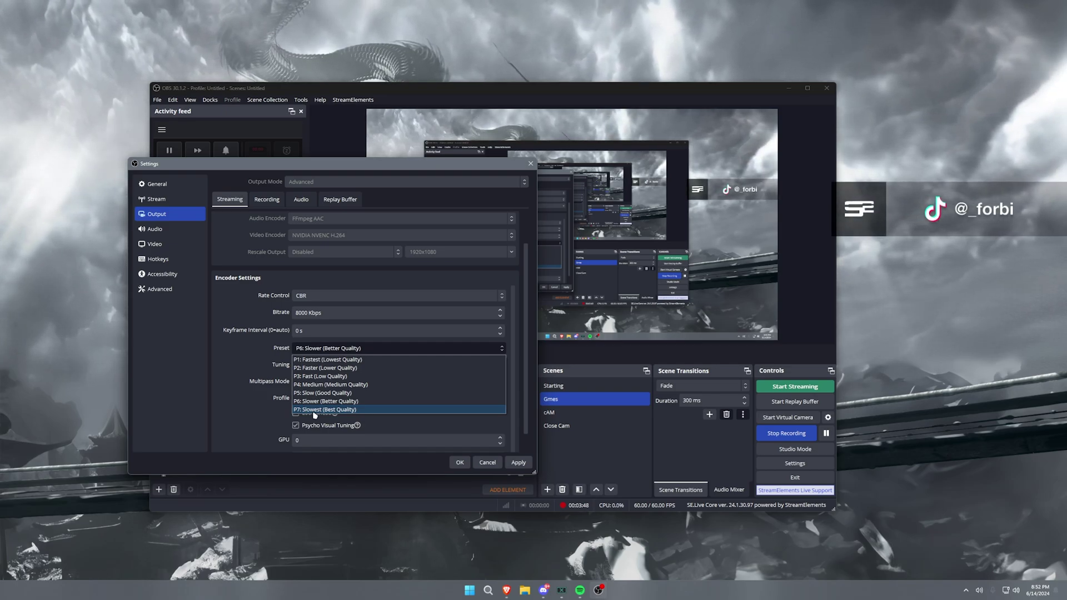
pyautogui.click(254, 380)
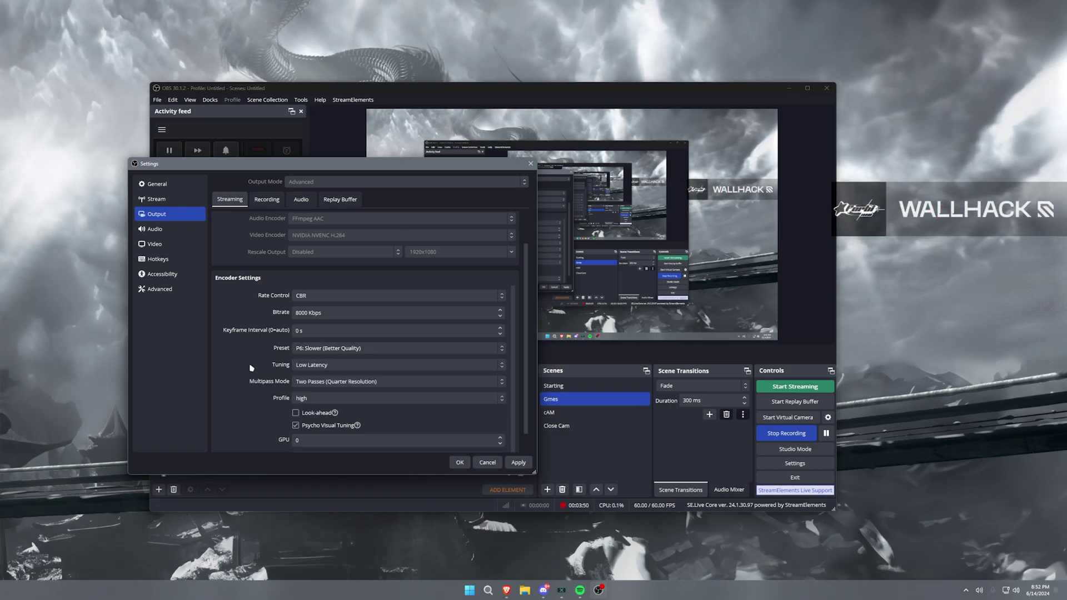
pyautogui.click(322, 365)
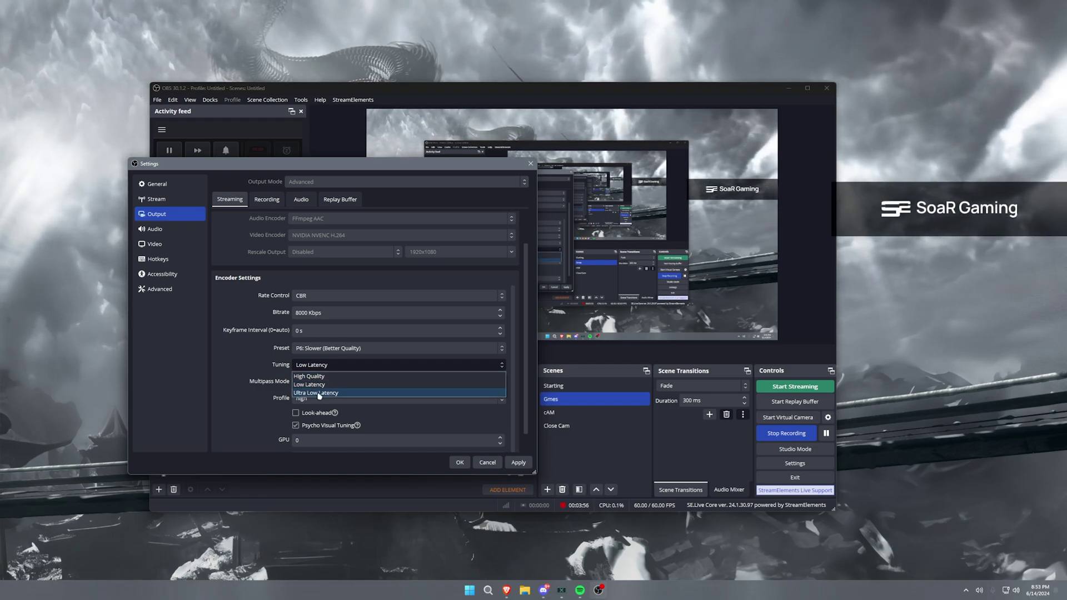
pyautogui.click(320, 372)
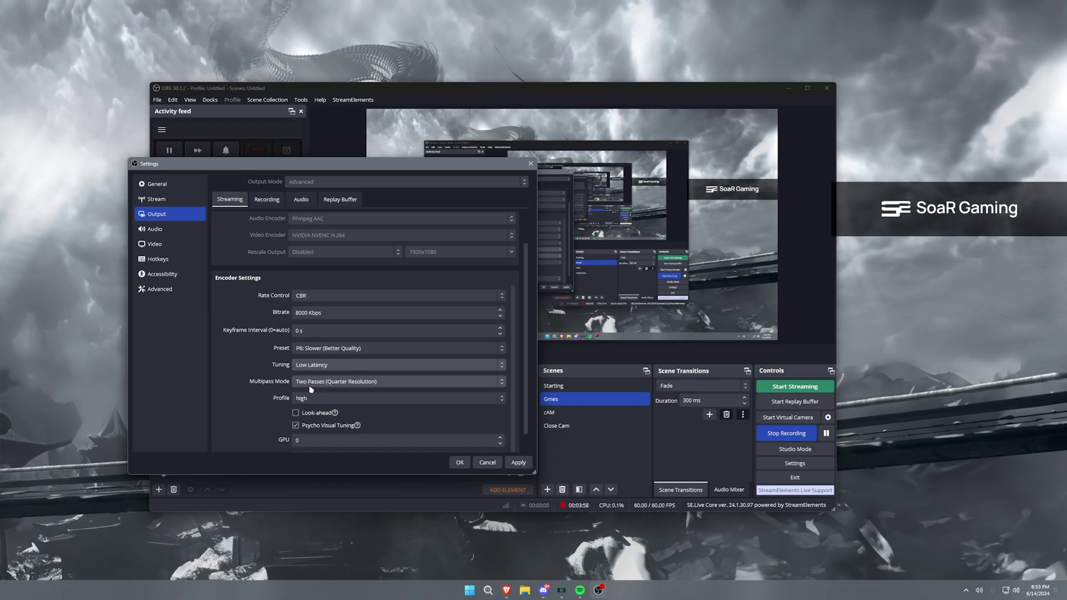
pyautogui.click(311, 389)
pyautogui.click(318, 399)
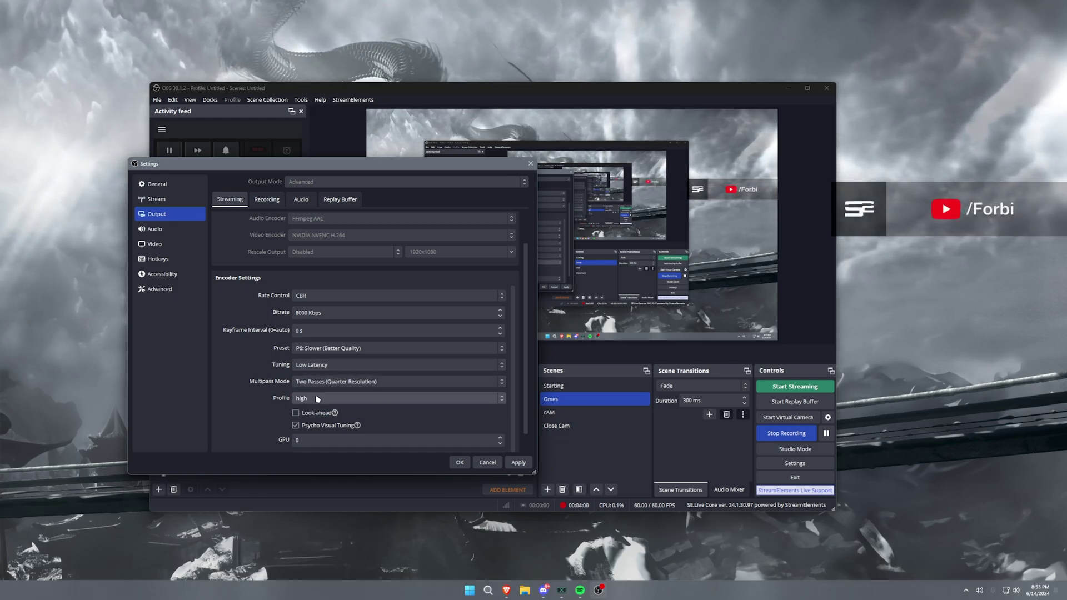
pyautogui.scroll(-2, 285, 407)
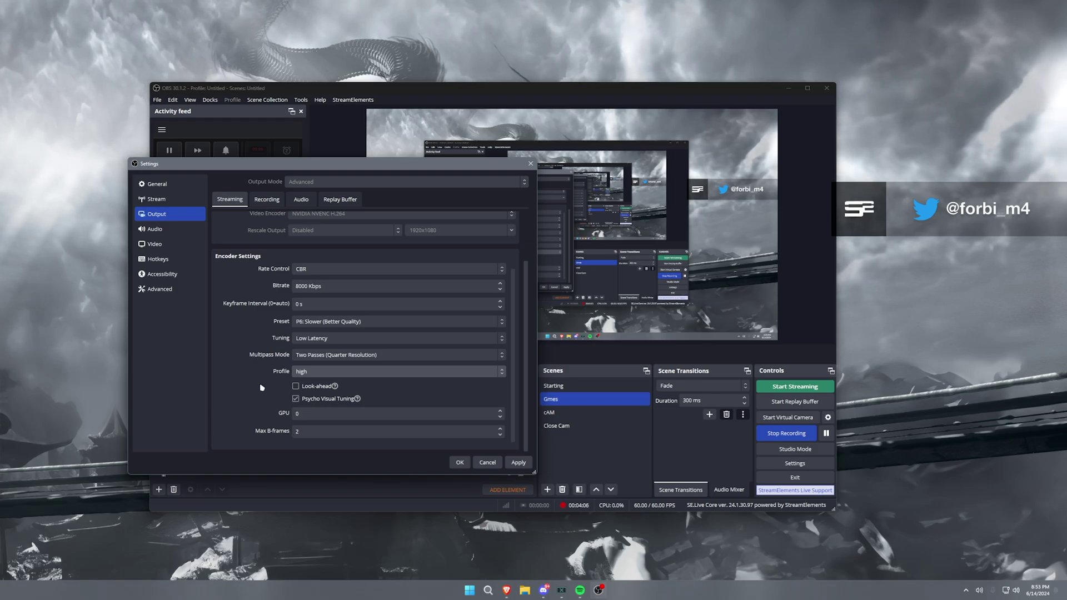
pyautogui.click(298, 431)
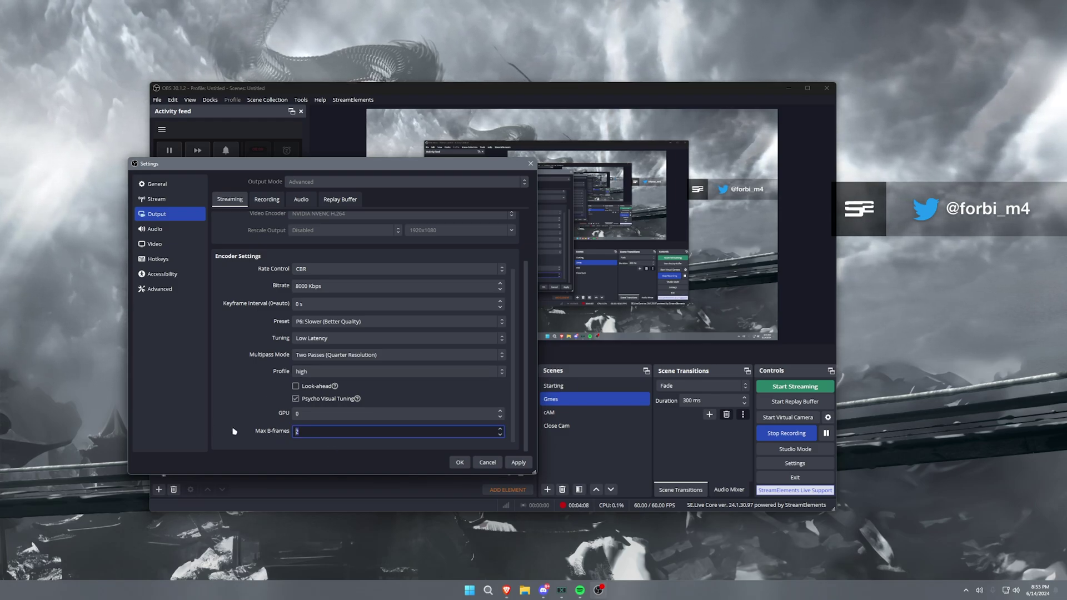
pyautogui.hotkey('shift', 'Tab')
pyautogui.click(193, 409)
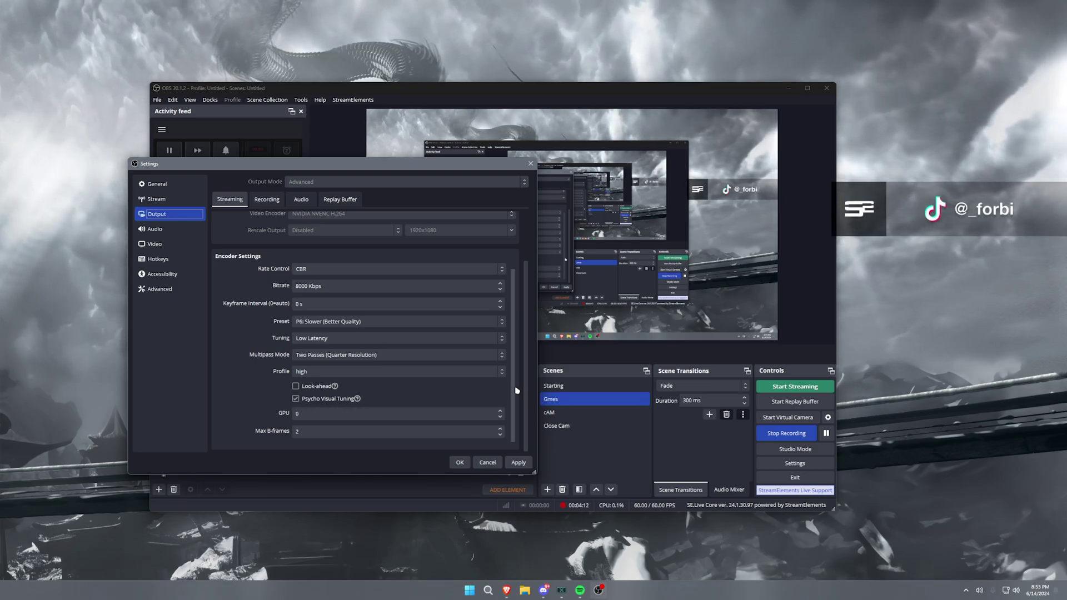
pyautogui.scroll(1, 523, 361)
pyautogui.scroll(3, 445, 311)
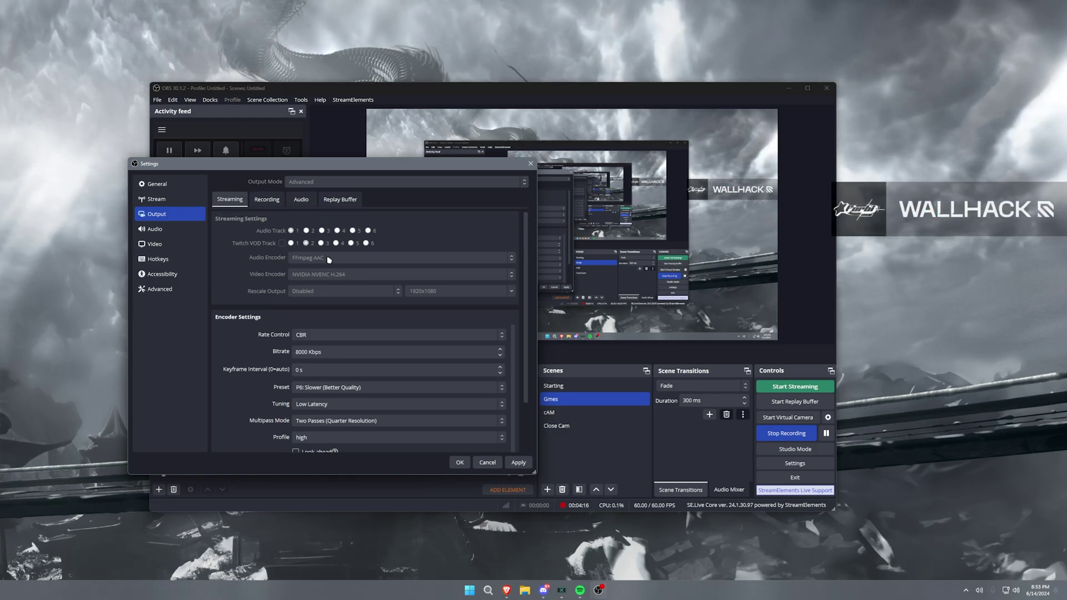
pyautogui.click(307, 352)
pyautogui.click(333, 334)
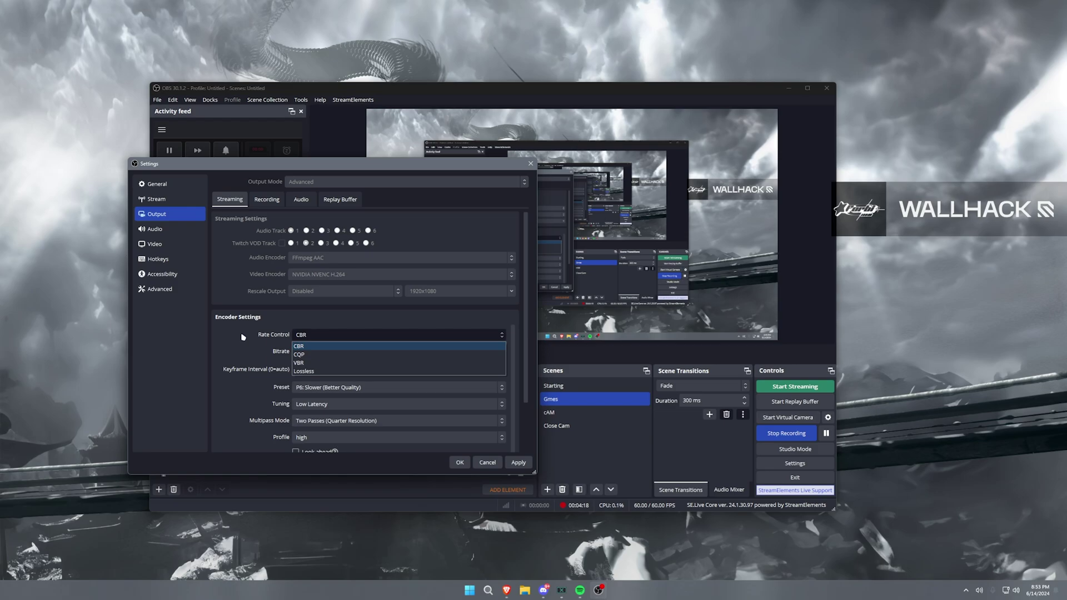
pyautogui.click(334, 334)
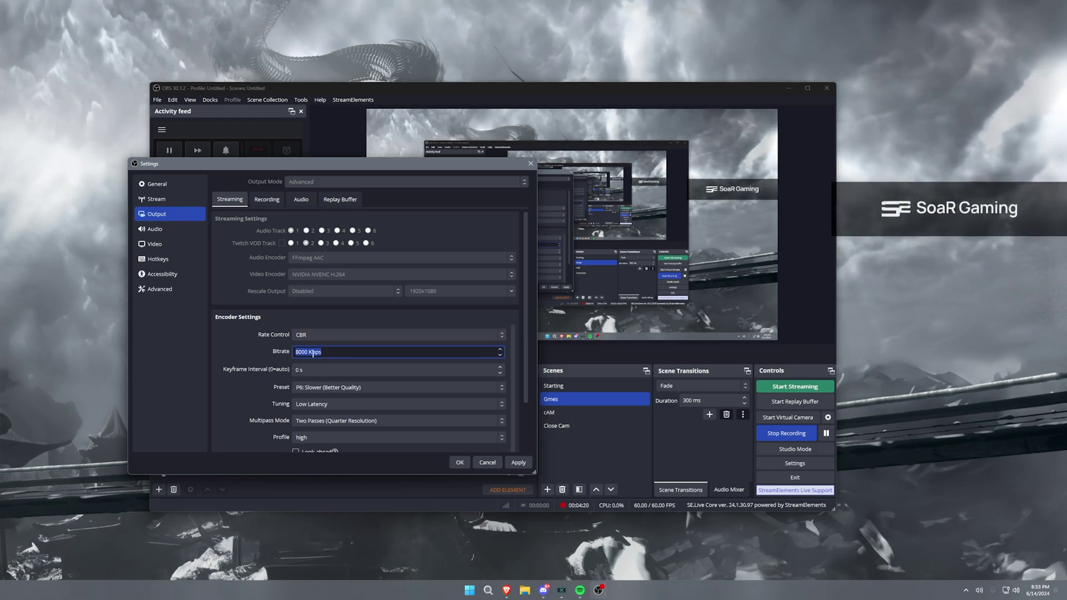
pyautogui.doubleClick(308, 352)
pyautogui.click(338, 279)
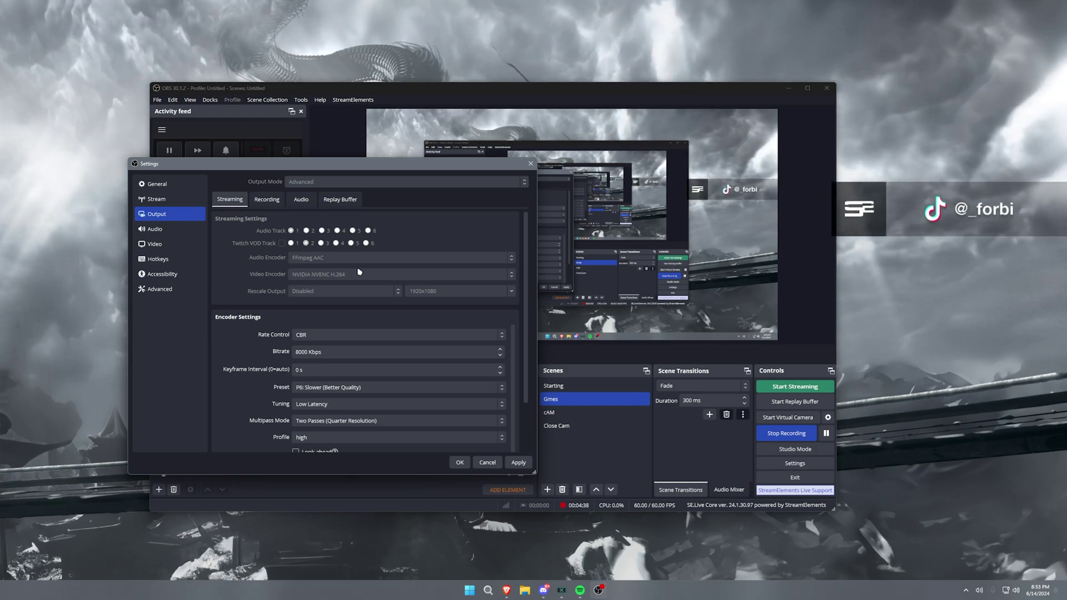
# - Review the recording output: NVENC HEVC MP4 to D:/Clips, rescaled 2560x1440, CQP level 19
pyautogui.click(272, 202)
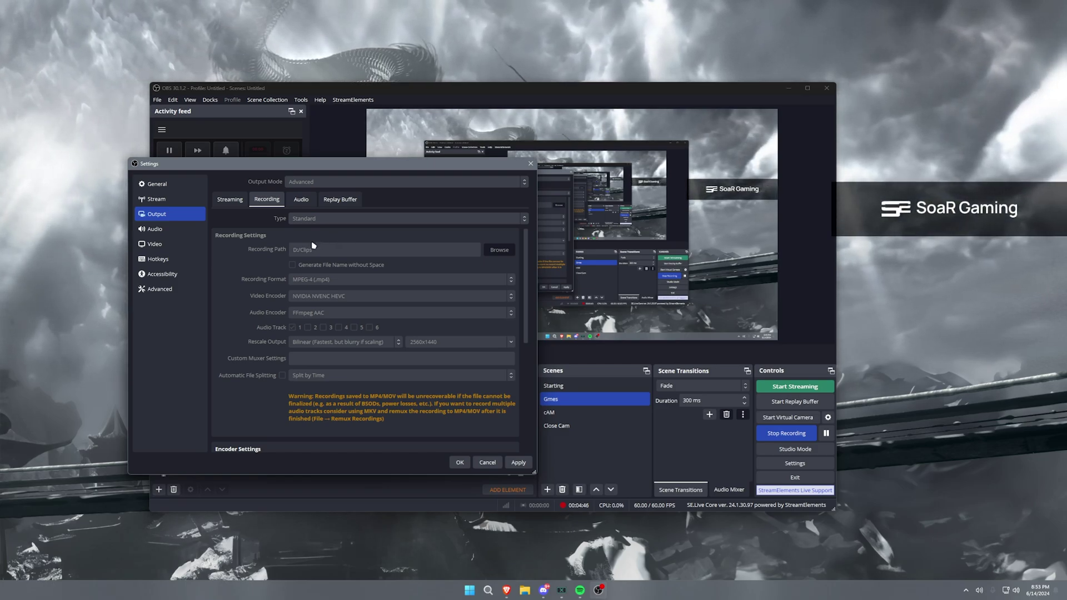
pyautogui.moveTo(525, 295); pyautogui.dragTo(524, 399)
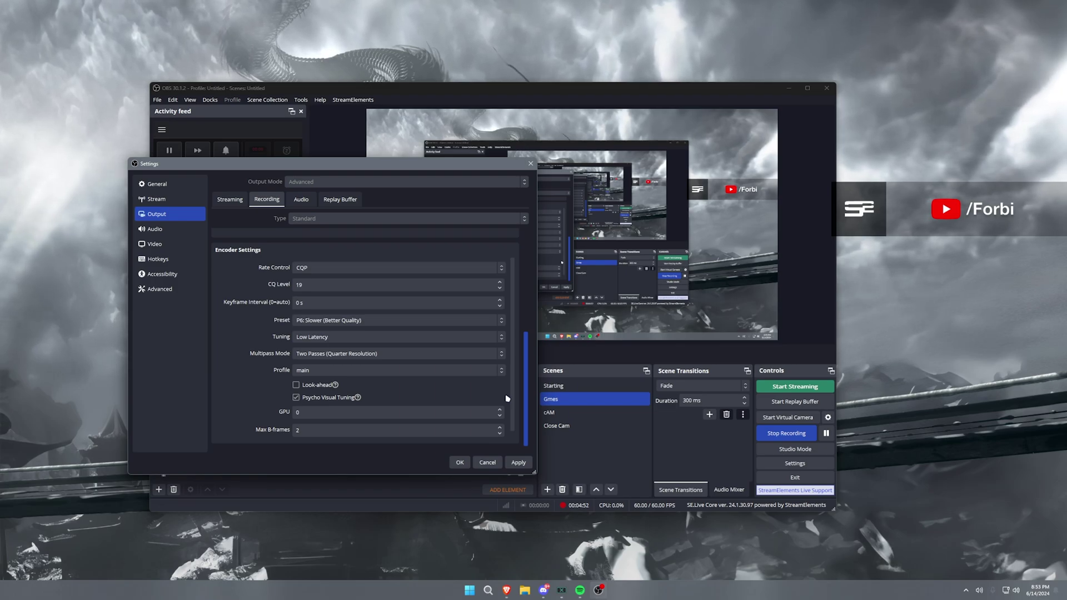
pyautogui.scroll(10, 507, 398)
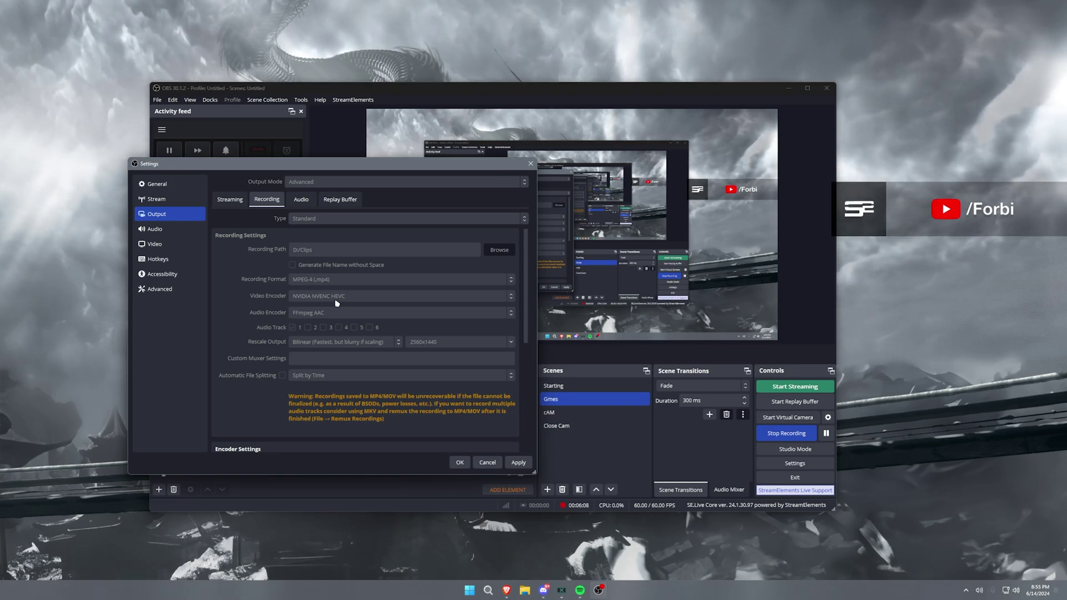
pyautogui.moveTo(526, 297); pyautogui.dragTo(532, 393)
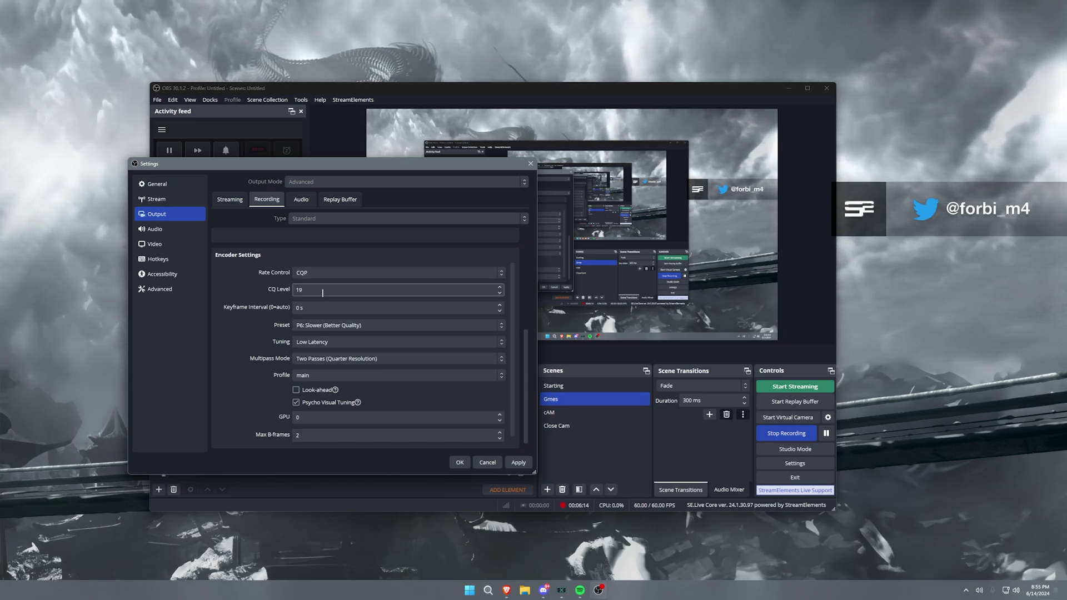
pyautogui.click(309, 274)
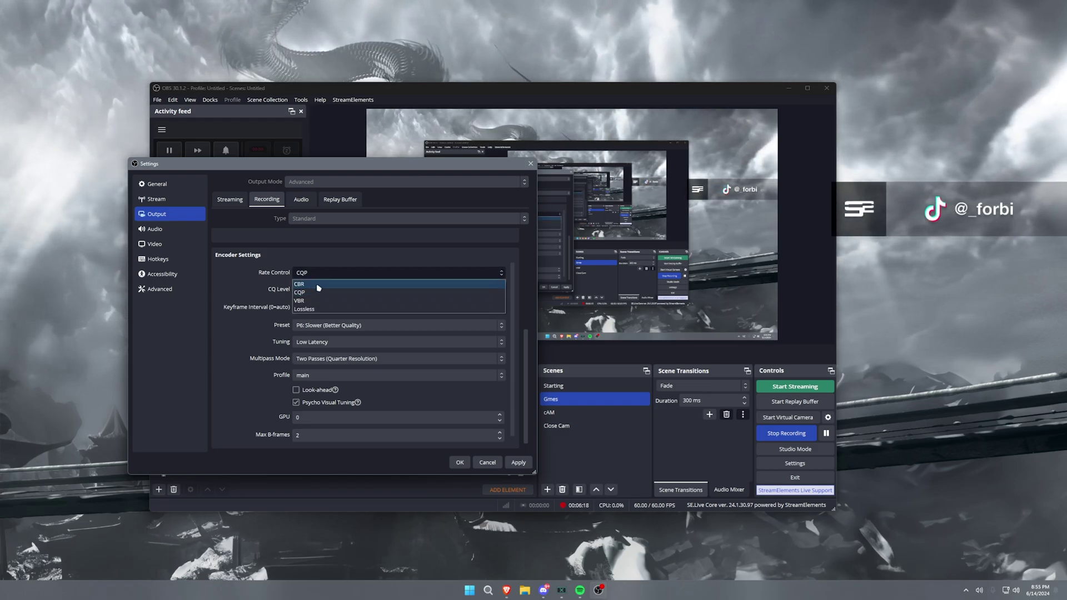
pyautogui.click(317, 274)
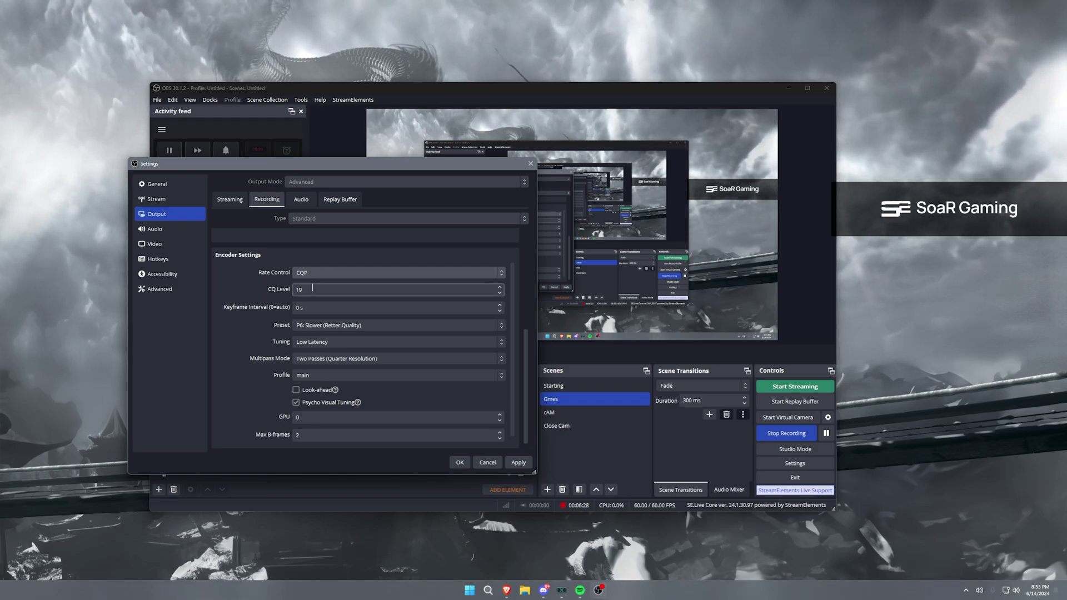
pyautogui.click(298, 290)
pyautogui.moveTo(298, 289); pyautogui.dragTo(330, 299)
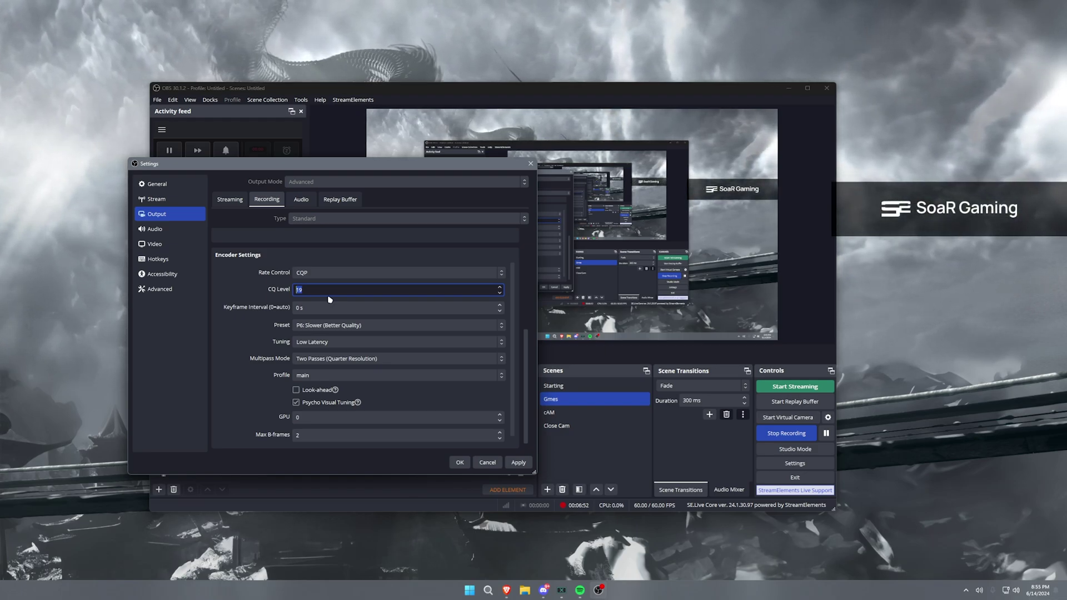
# - Leave the keyframe interval at 0 s and keep the P6: Slower (Better Quality) preset
pyautogui.click(319, 308)
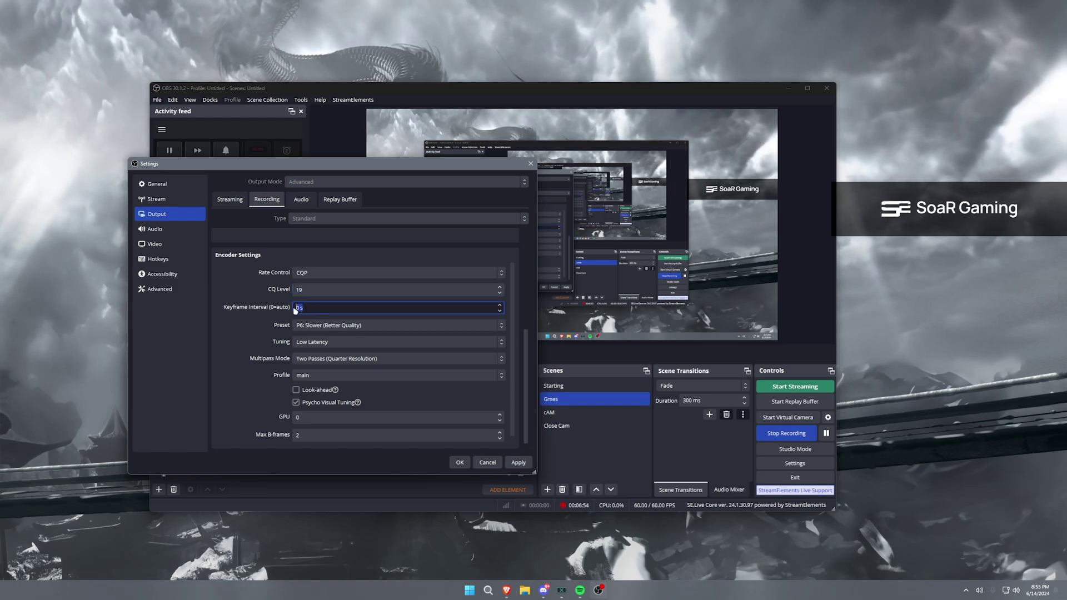
pyautogui.press('Tab')
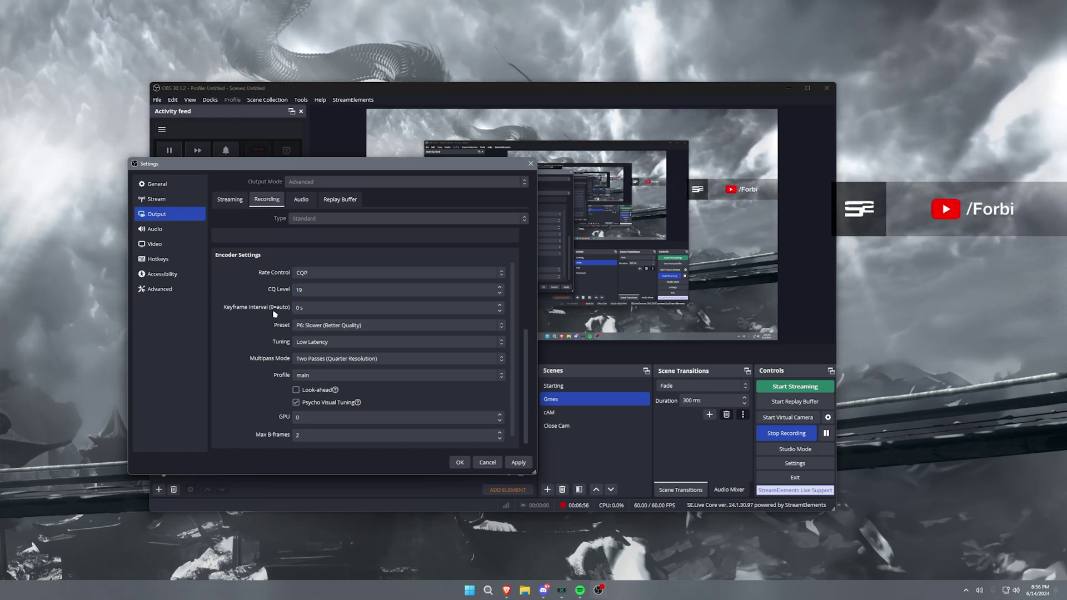
pyautogui.click(306, 329)
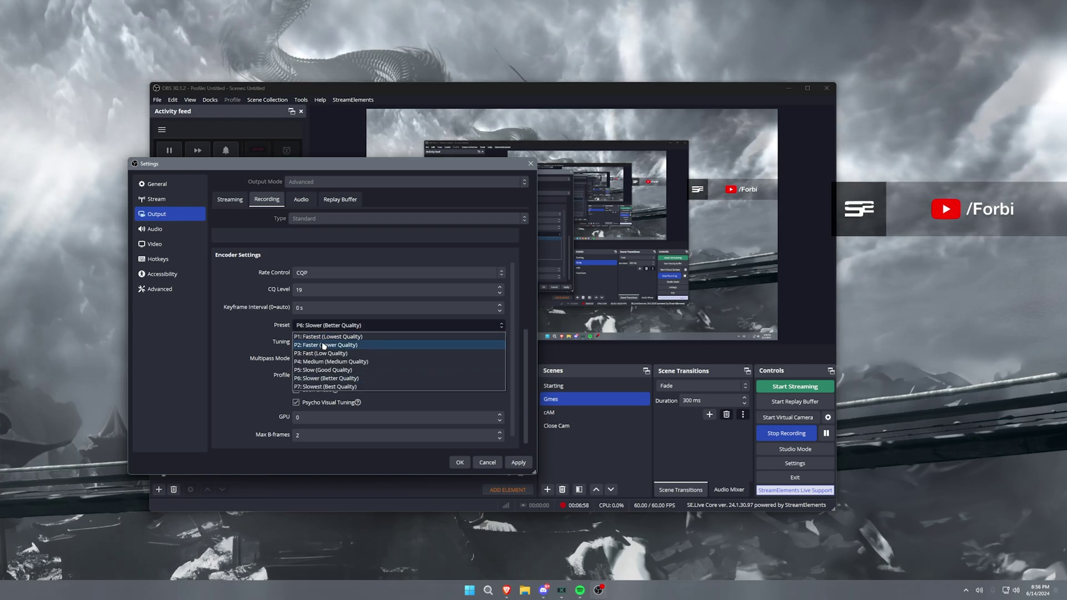
pyautogui.click(326, 379)
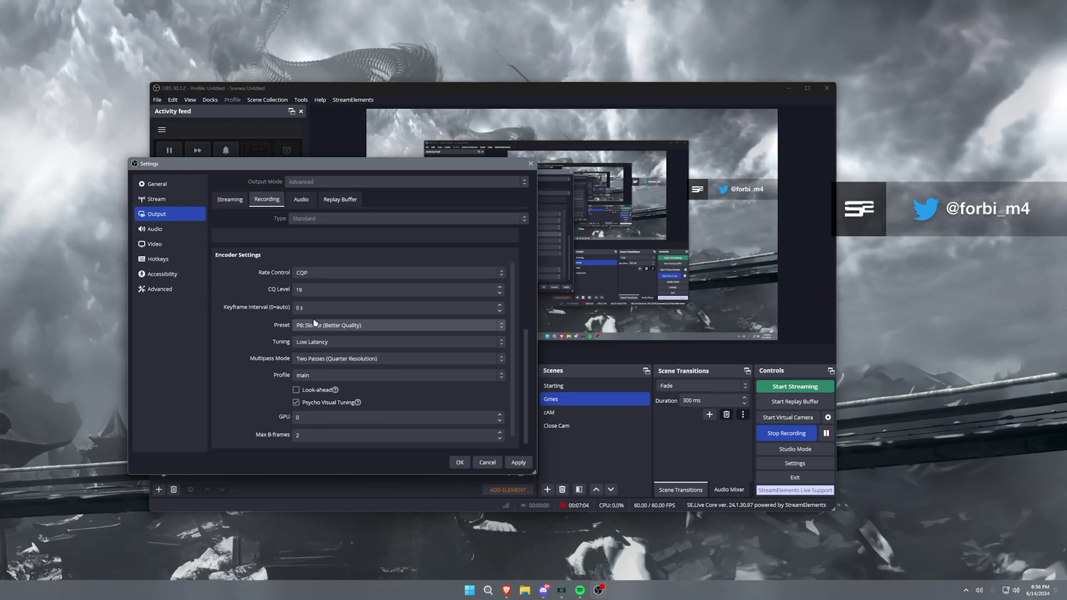
pyautogui.click(315, 323)
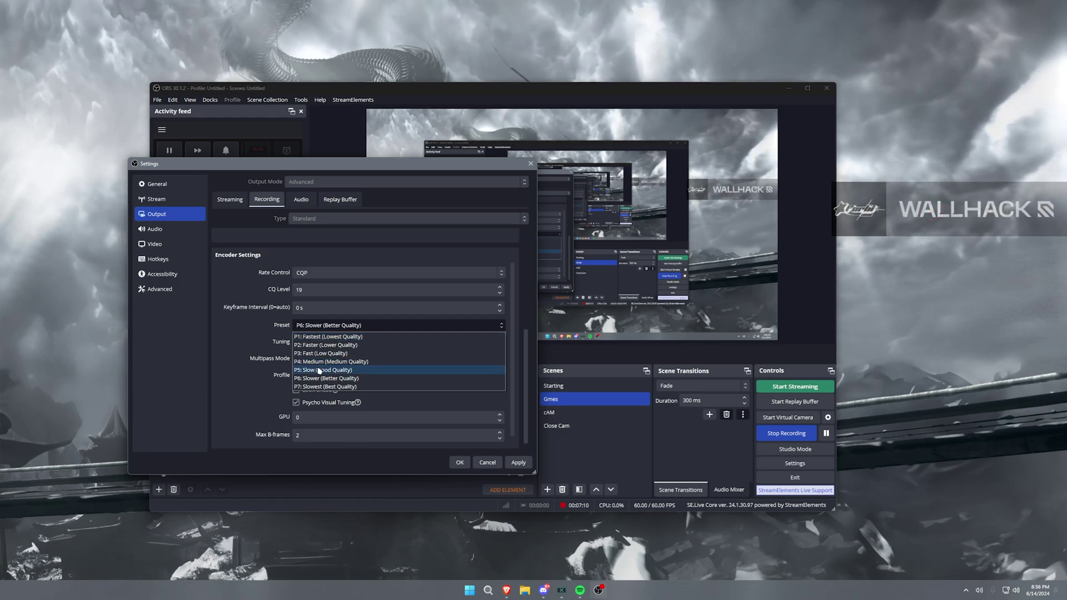
pyautogui.click(354, 324)
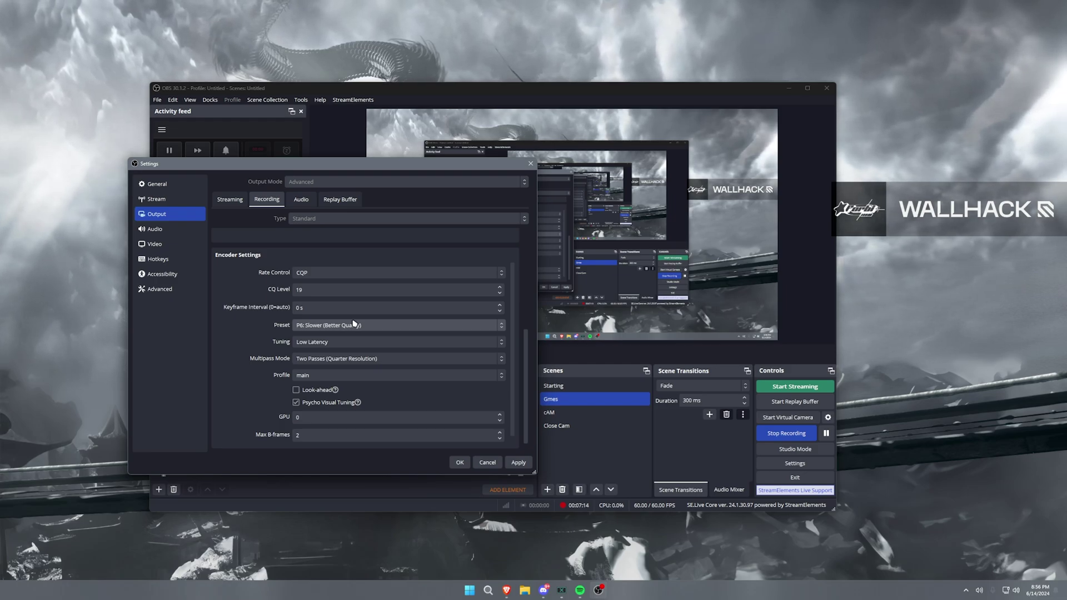
# - Keep Low Latency tuning and Max B-frames at 2, then show the audio track bitrates
pyautogui.click(342, 342)
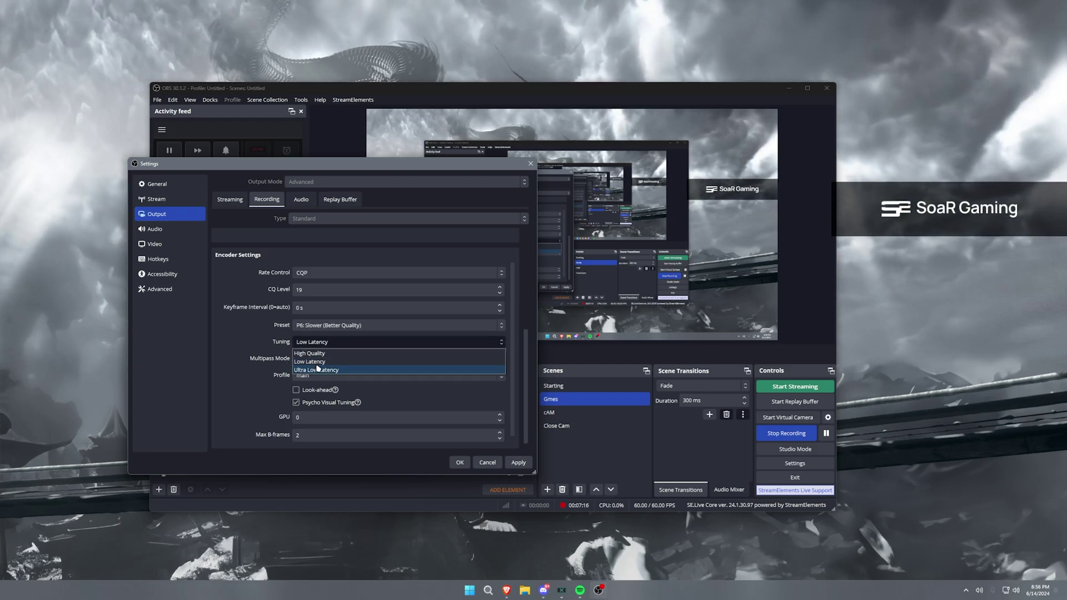
pyautogui.click(307, 345)
pyautogui.click(306, 345)
pyautogui.click(307, 346)
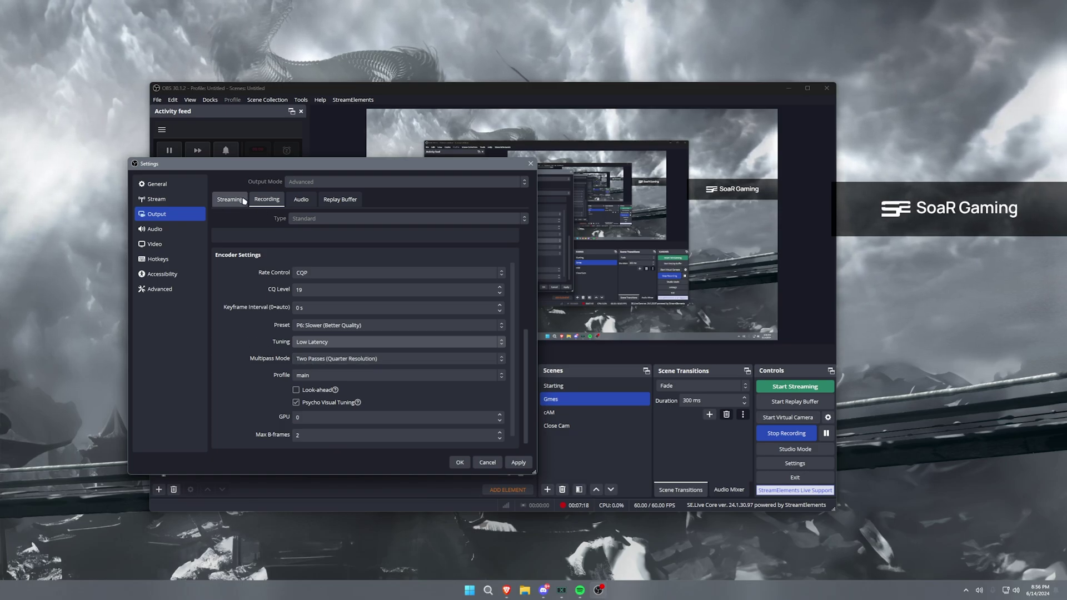
pyautogui.scroll(-1, 273, 337)
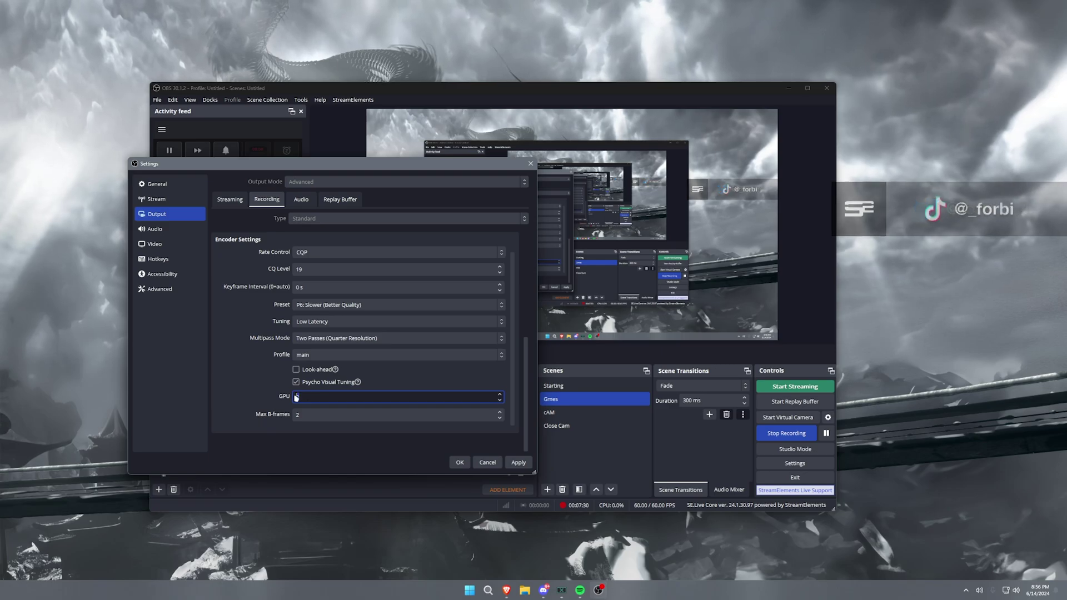
pyautogui.click(295, 414)
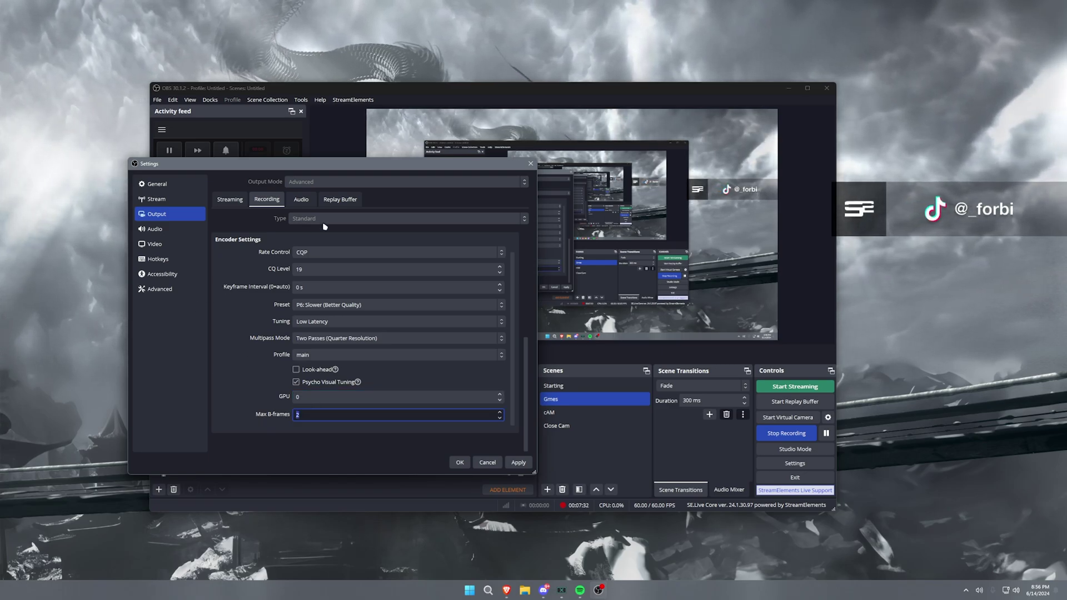
pyautogui.click(301, 199)
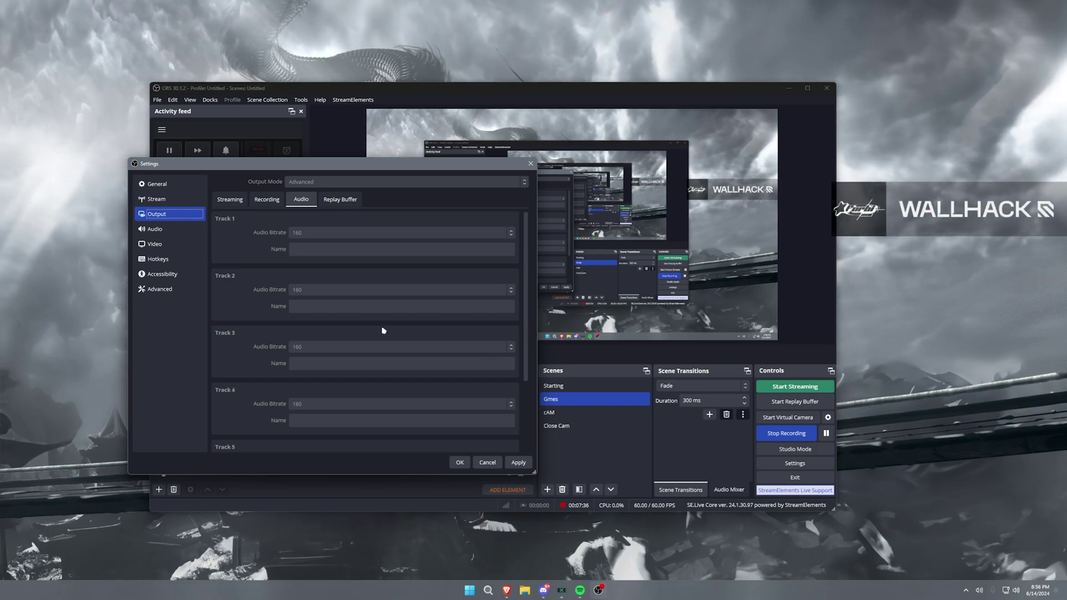
# - Resize the Settings window larger so Track 5's 160 bitrate is visible
pyautogui.moveTo(536, 474); pyautogui.dragTo(575, 494)
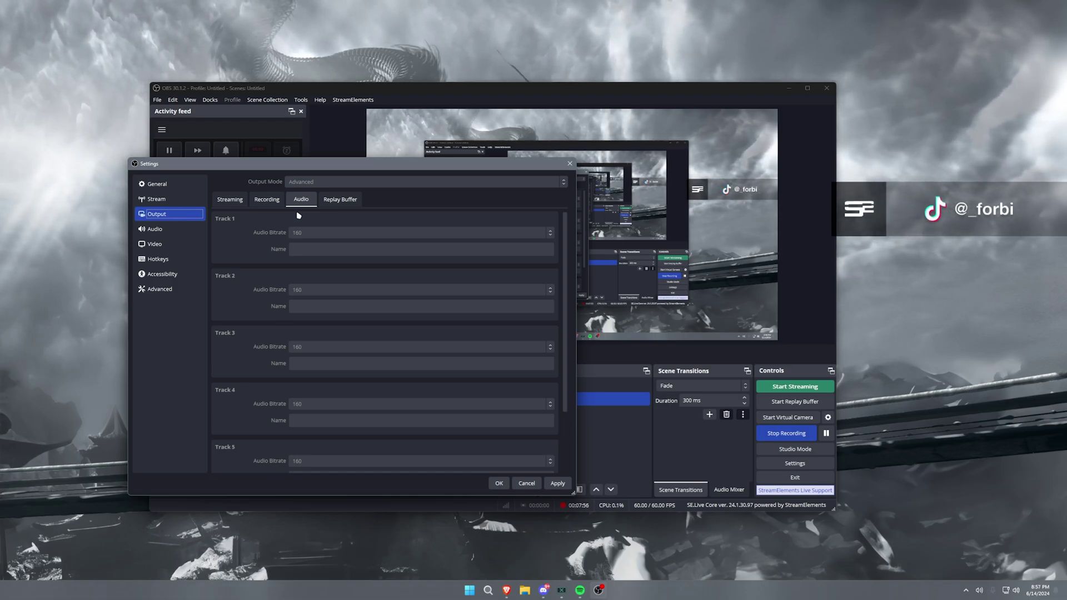
# - Set the replay buffer to 120 s maximum replay time and 4096 MB memory, and apply
pyautogui.click(351, 200)
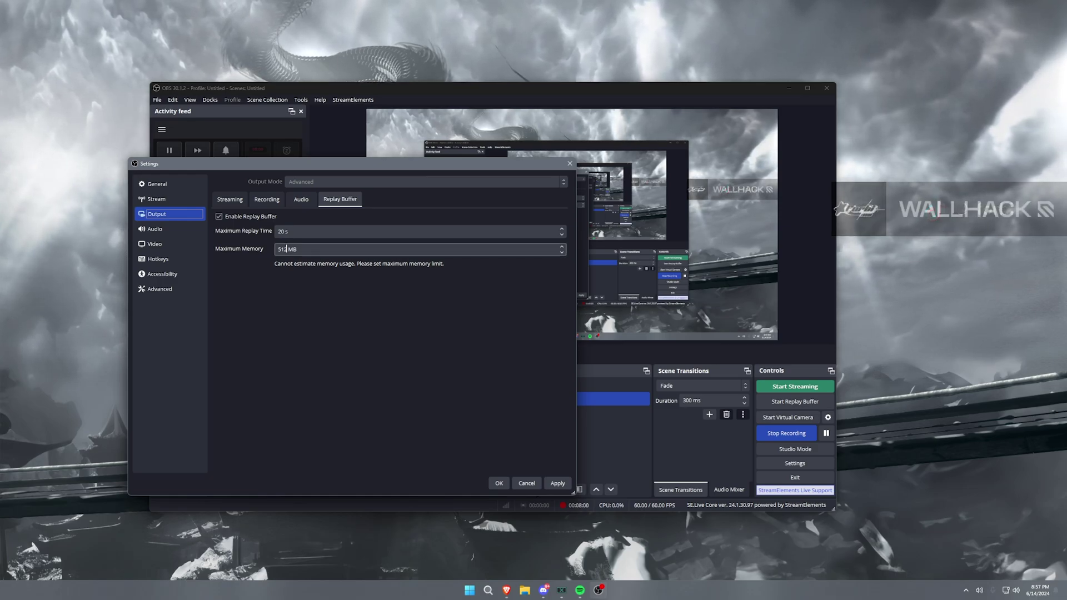
pyautogui.click(279, 231)
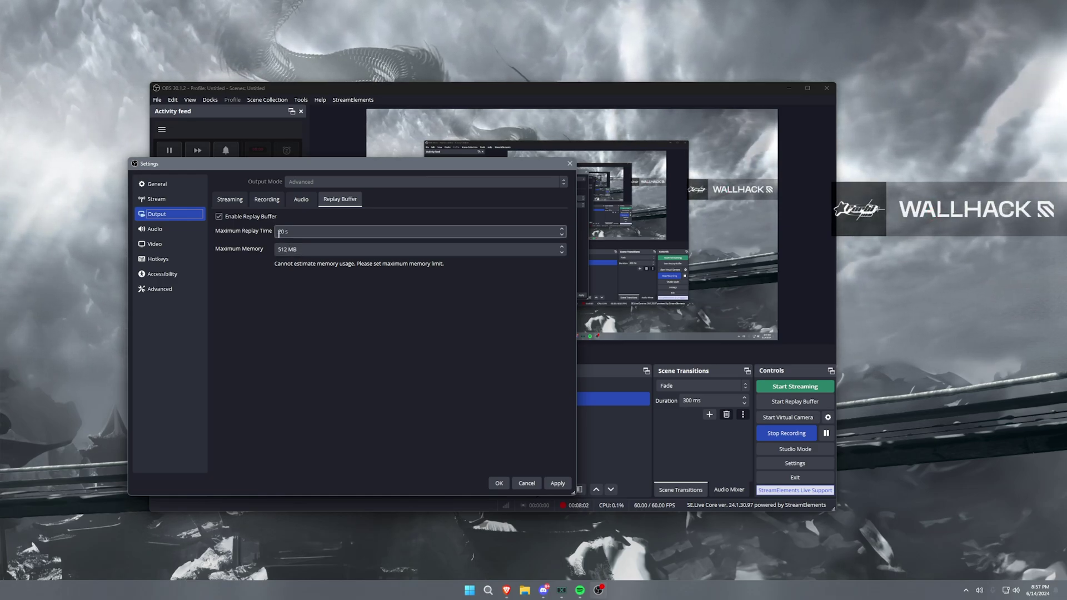
pyautogui.moveTo(279, 232); pyautogui.dragTo(305, 233)
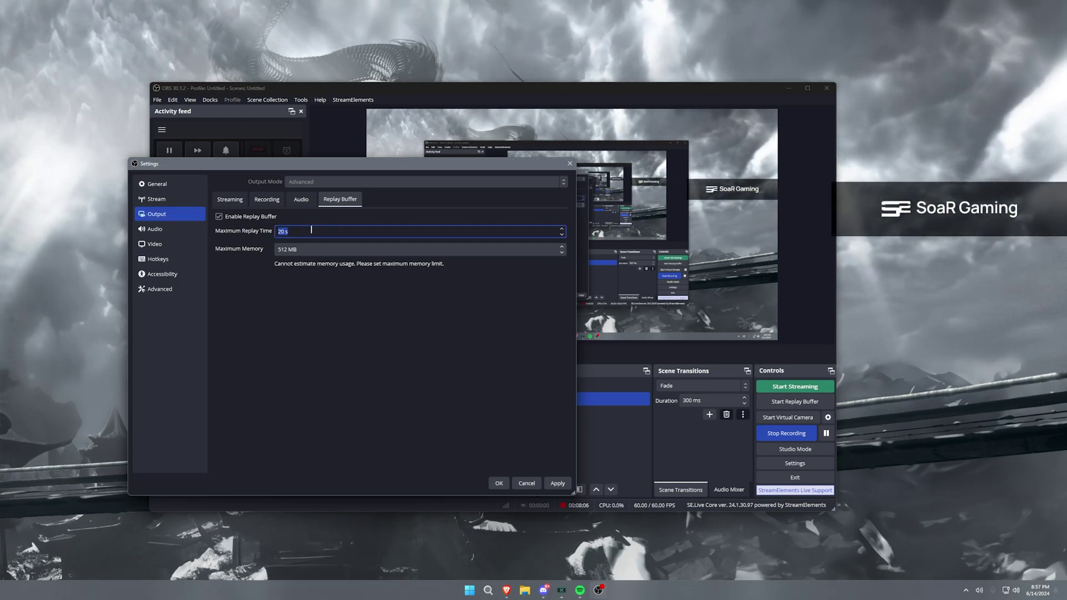
pyautogui.moveTo(500, 166); pyautogui.dragTo(462, 177)
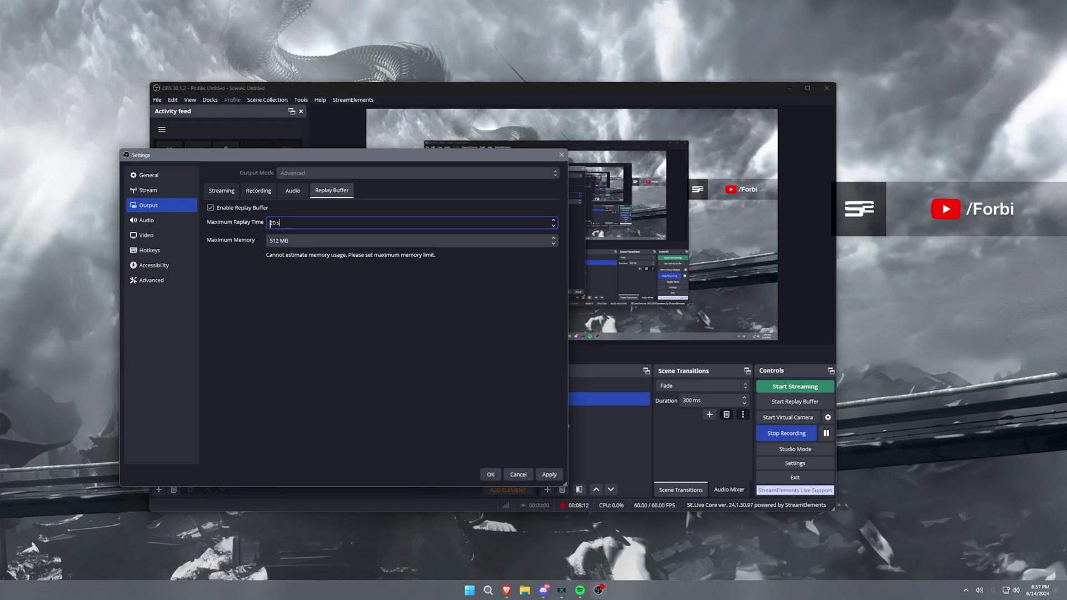
pyautogui.write('1')
pyautogui.press('Tab')
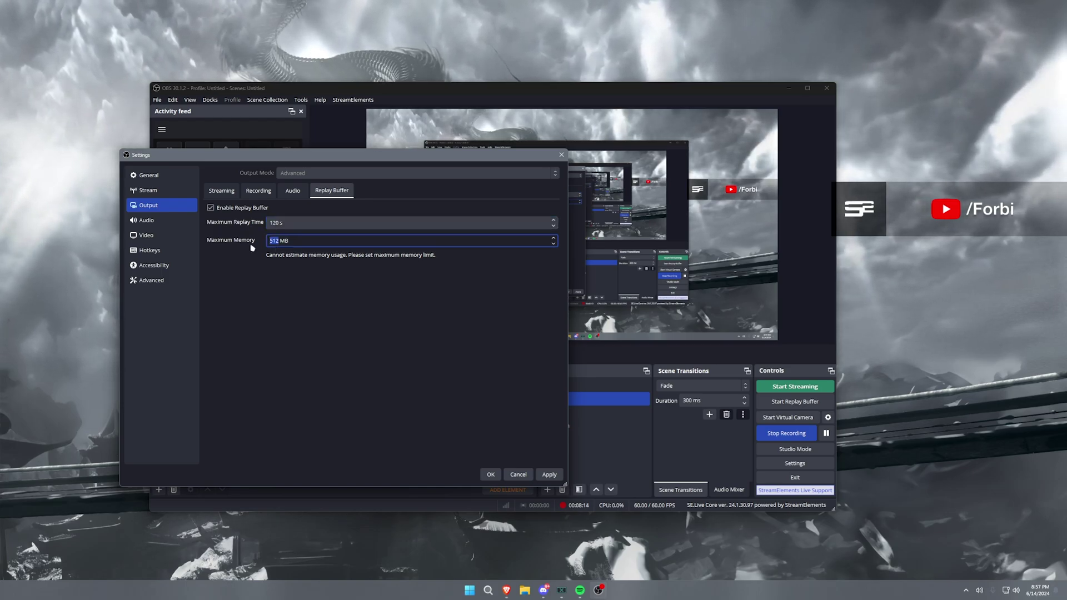
pyautogui.write('4096')
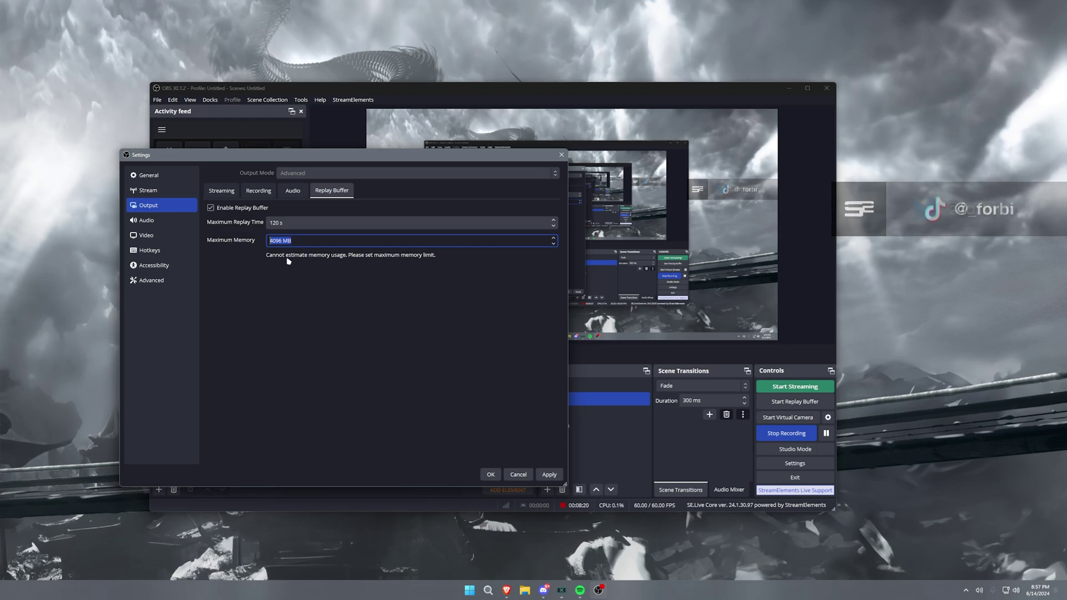
pyautogui.click(543, 475)
pyautogui.click(261, 223)
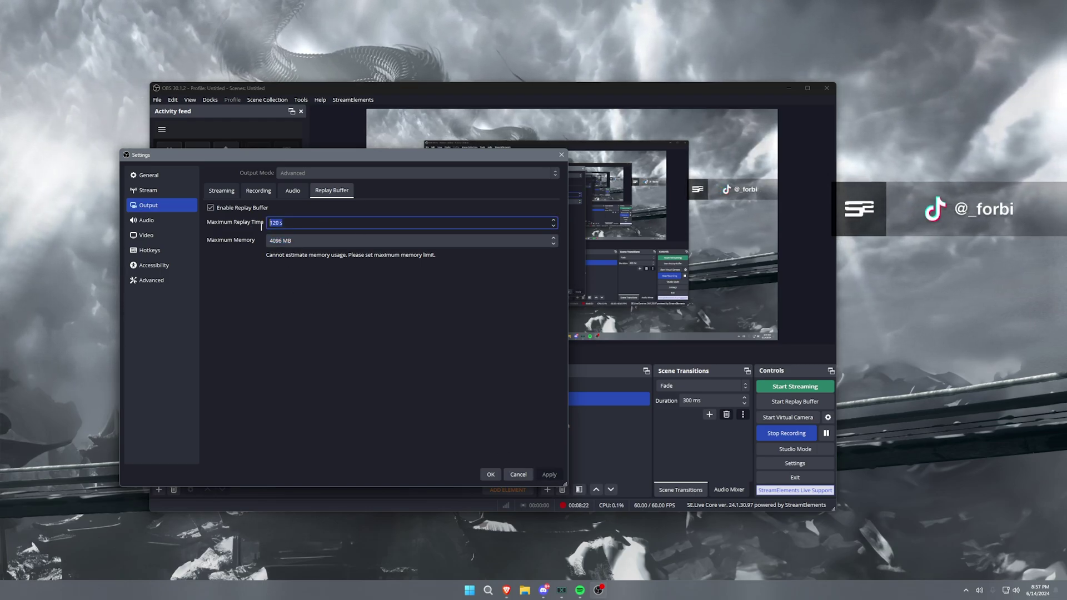
pyautogui.click(307, 243)
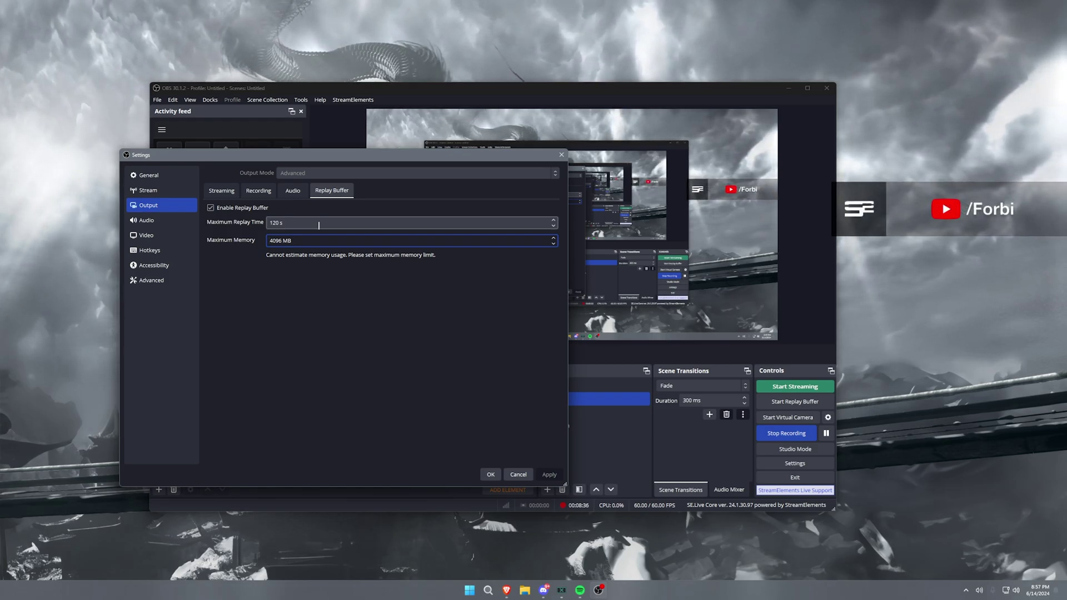
# - In Audio settings, set Desktop Audio to System (TC-Helicon GoXLR)
pyautogui.click(185, 222)
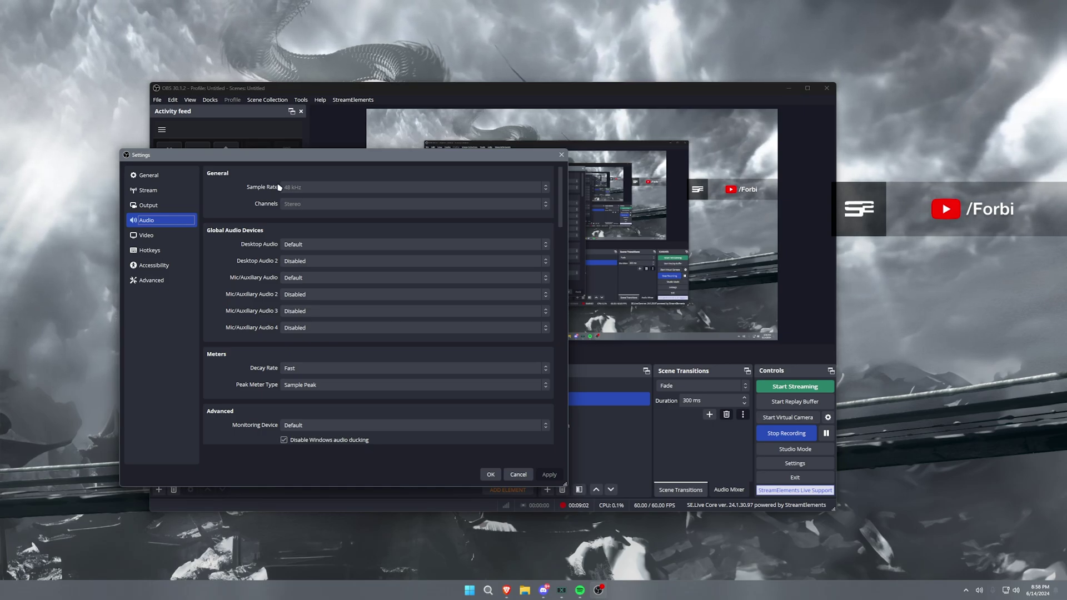
pyautogui.click(291, 245)
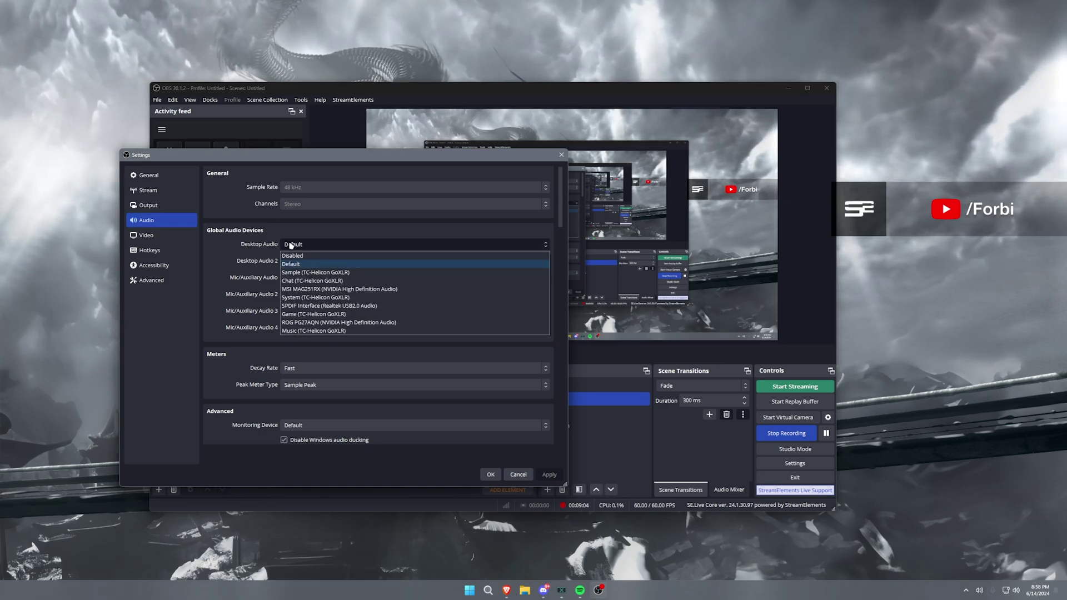
pyautogui.click(293, 294)
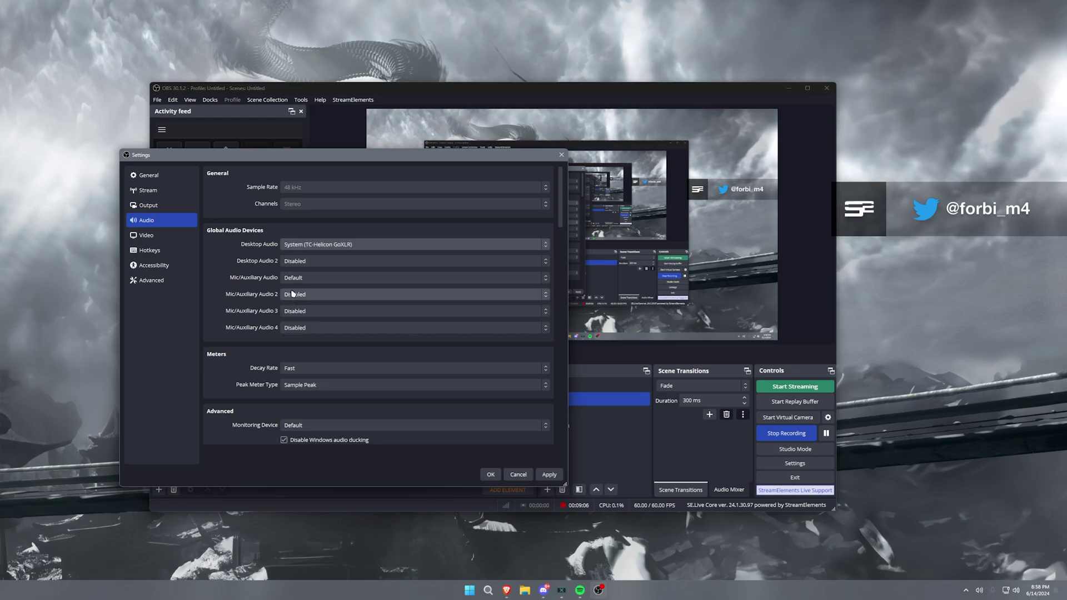
pyautogui.click(355, 247)
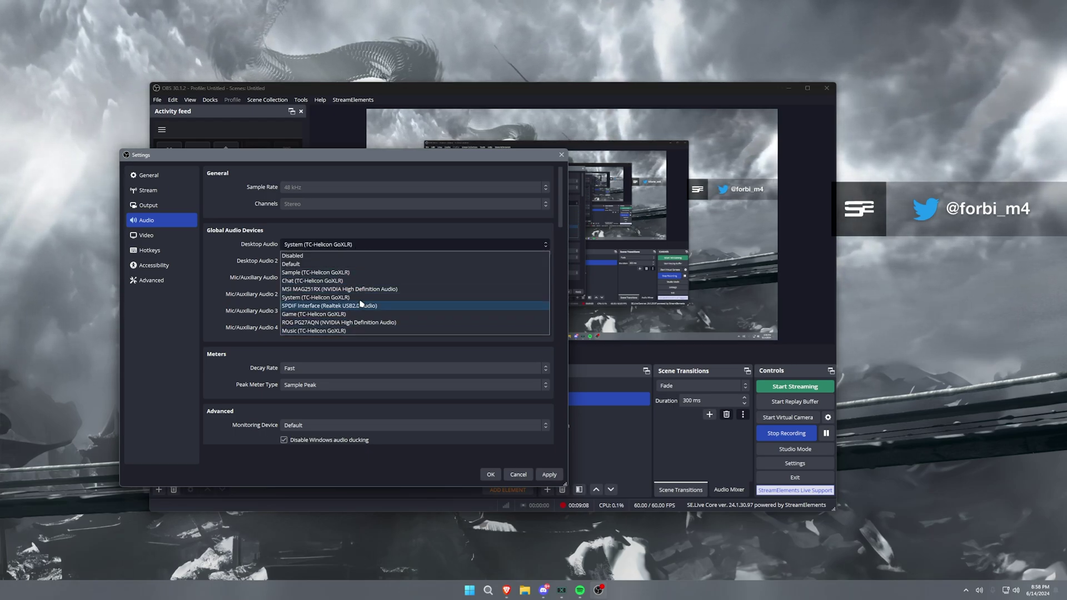
pyautogui.click(349, 244)
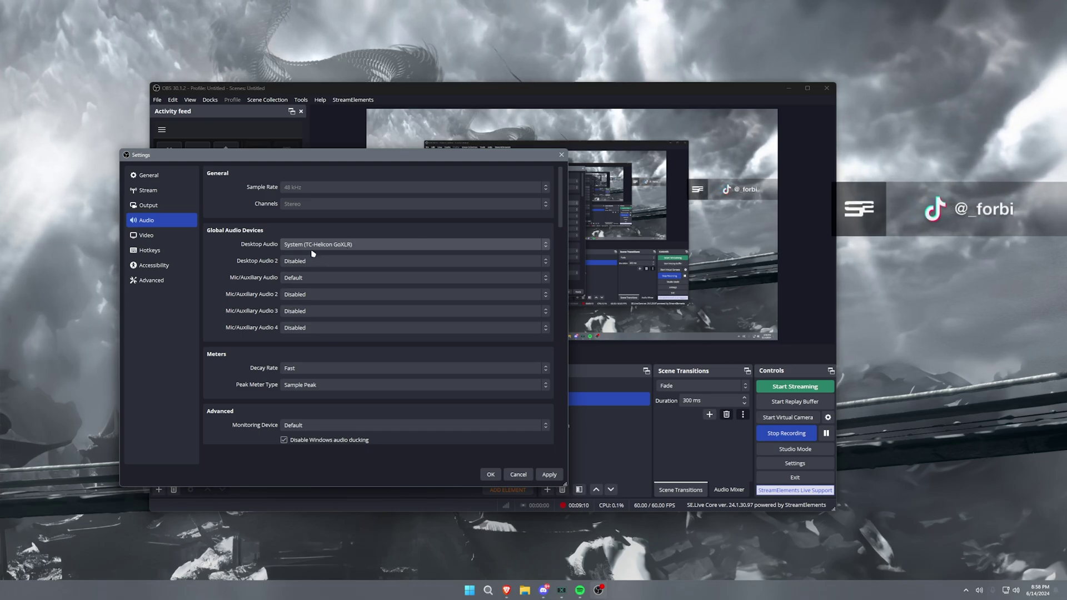
pyautogui.click(299, 246)
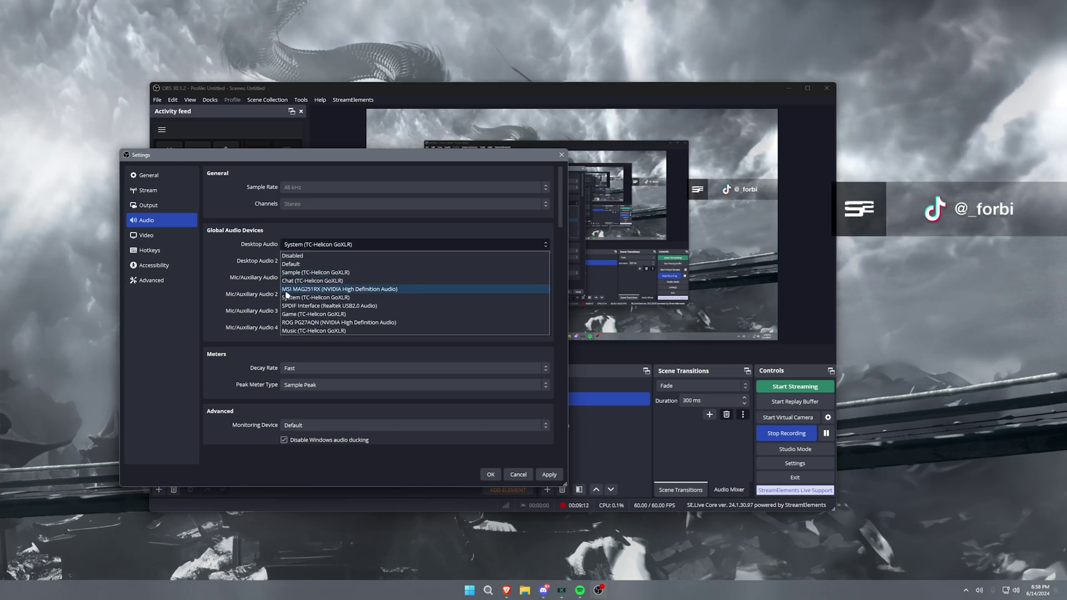
pyautogui.click(325, 299)
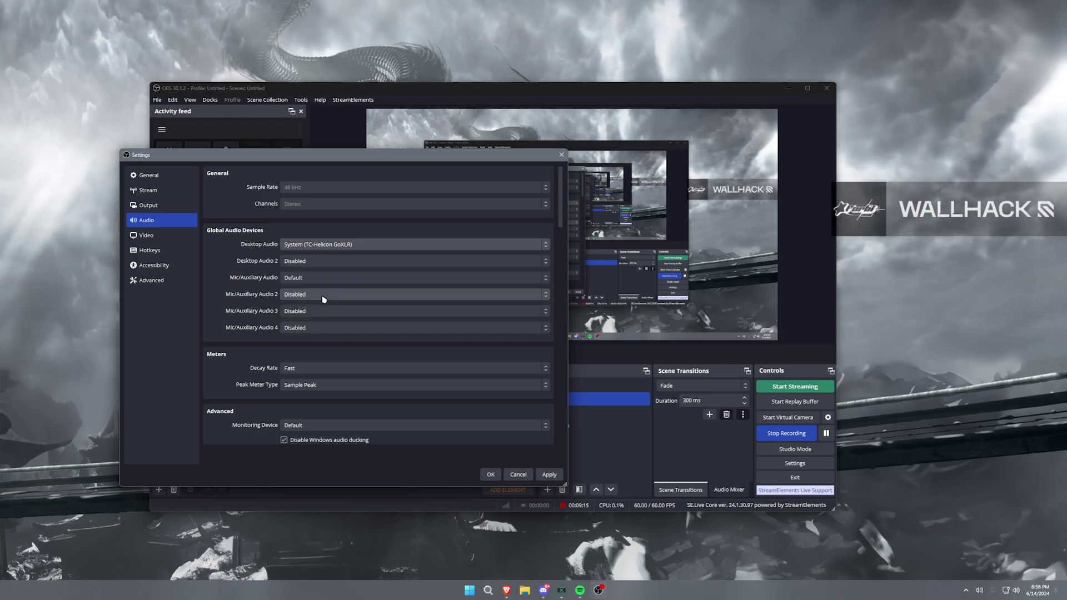
# - Set Mic/Auxiliary Audio to Chat Mic (TC-Helicon GoXLR) instead of Broadcast Stream Mix
pyautogui.click(290, 279)
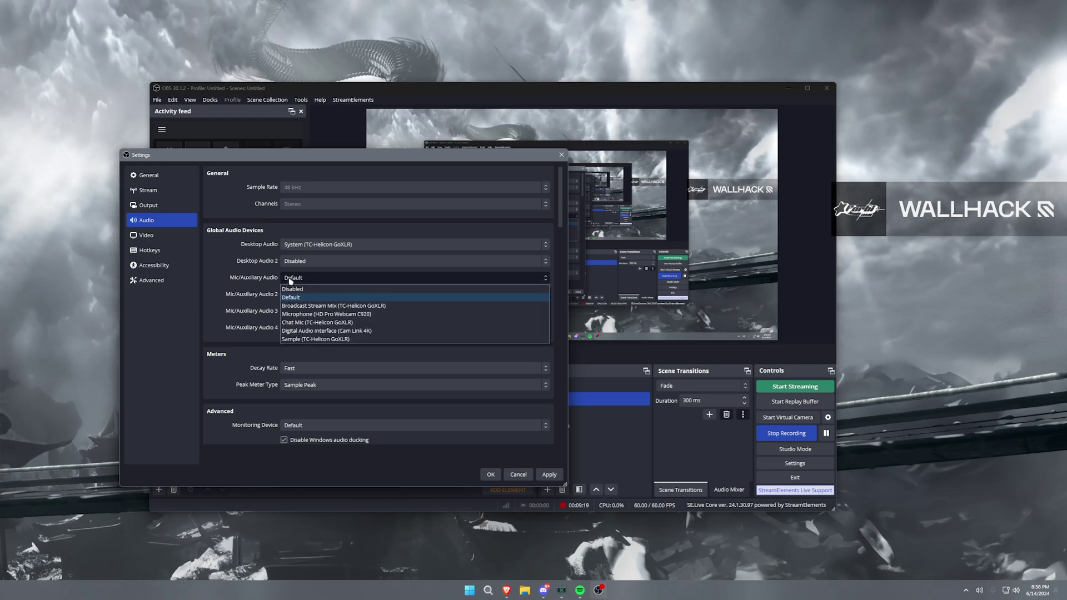
pyautogui.click(304, 307)
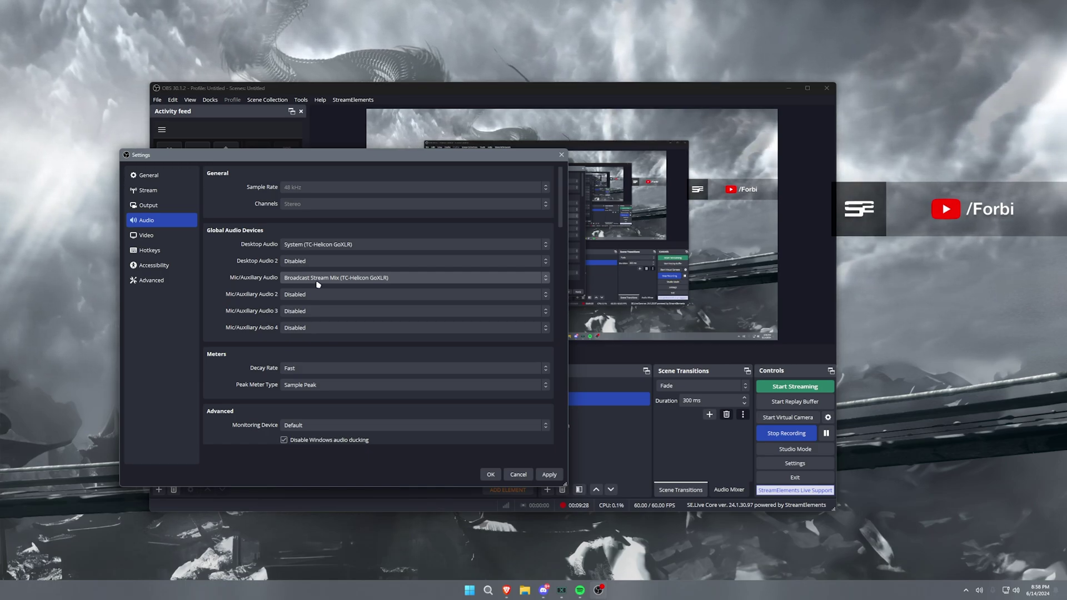
pyautogui.click(319, 284)
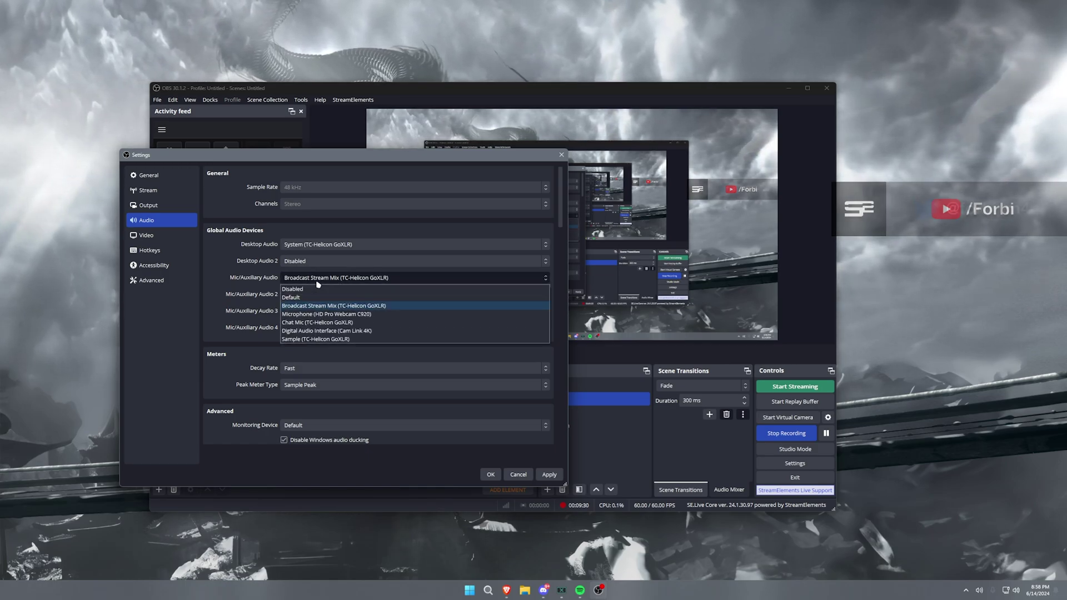
pyautogui.click(325, 316)
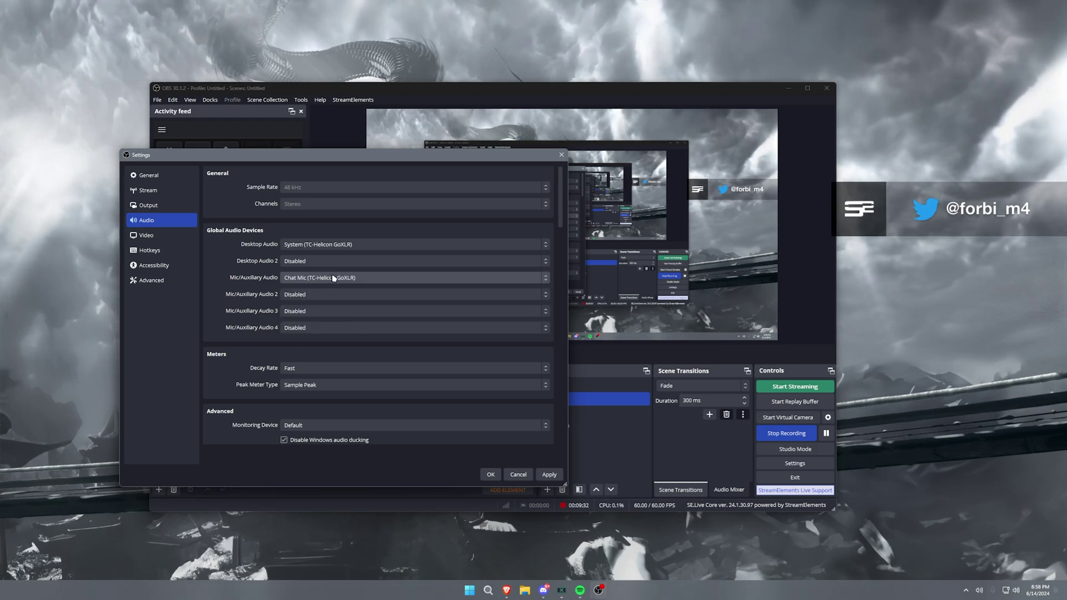
pyautogui.click(566, 598)
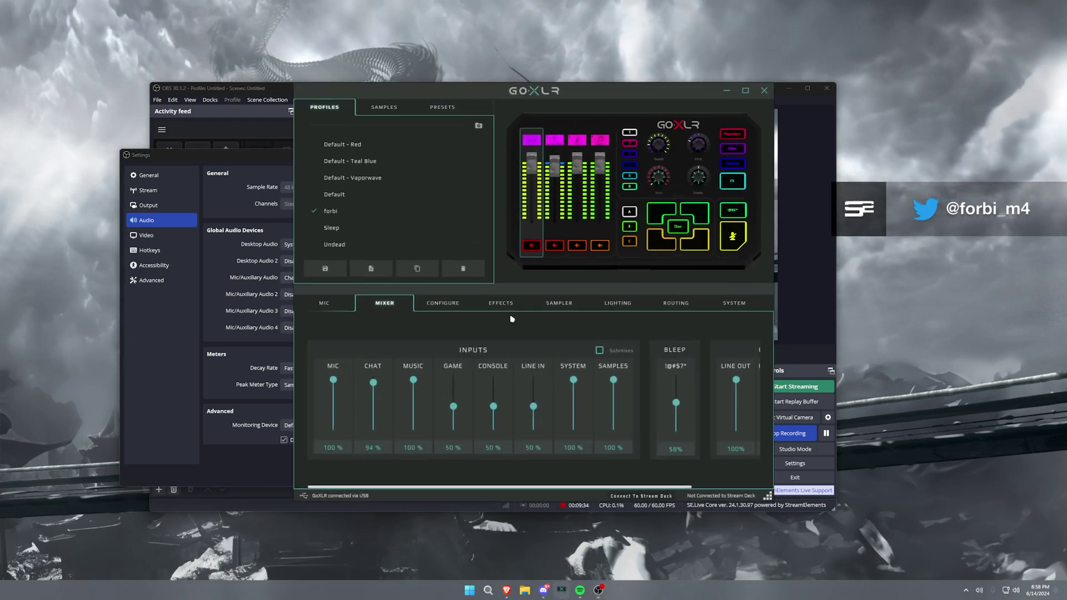
pyautogui.click(661, 304)
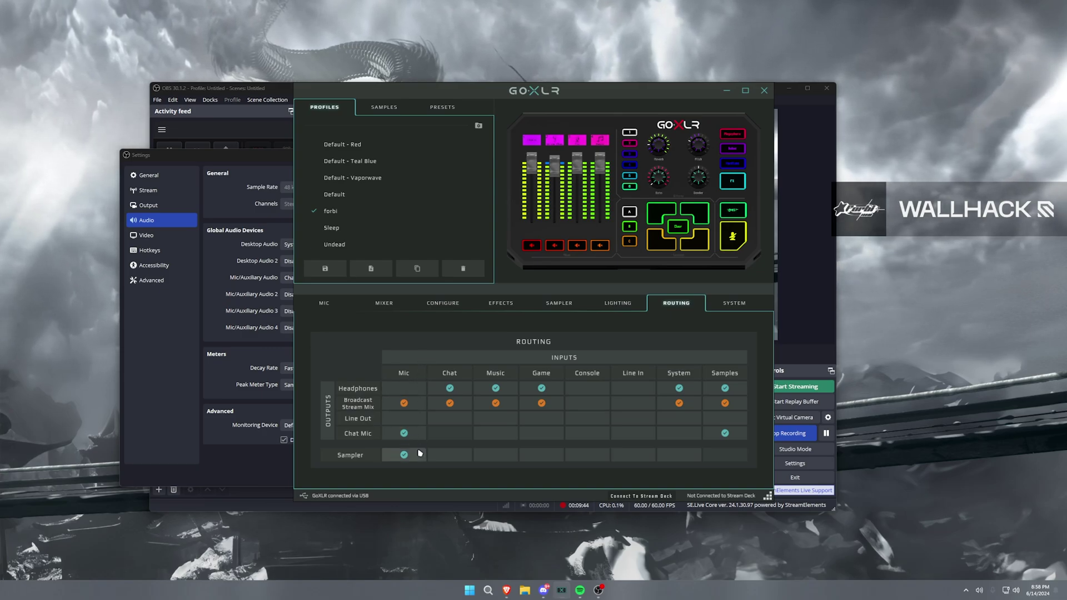
pyautogui.click(764, 91)
pyautogui.scroll(-2, 234, 339)
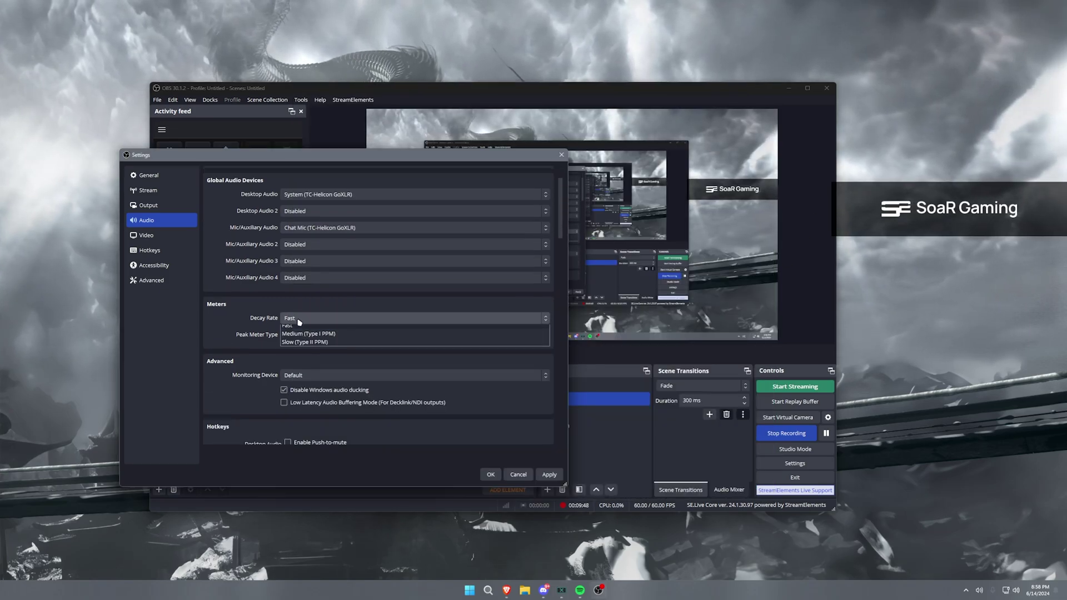
pyautogui.moveTo(341, 155); pyautogui.dragTo(291, 158)
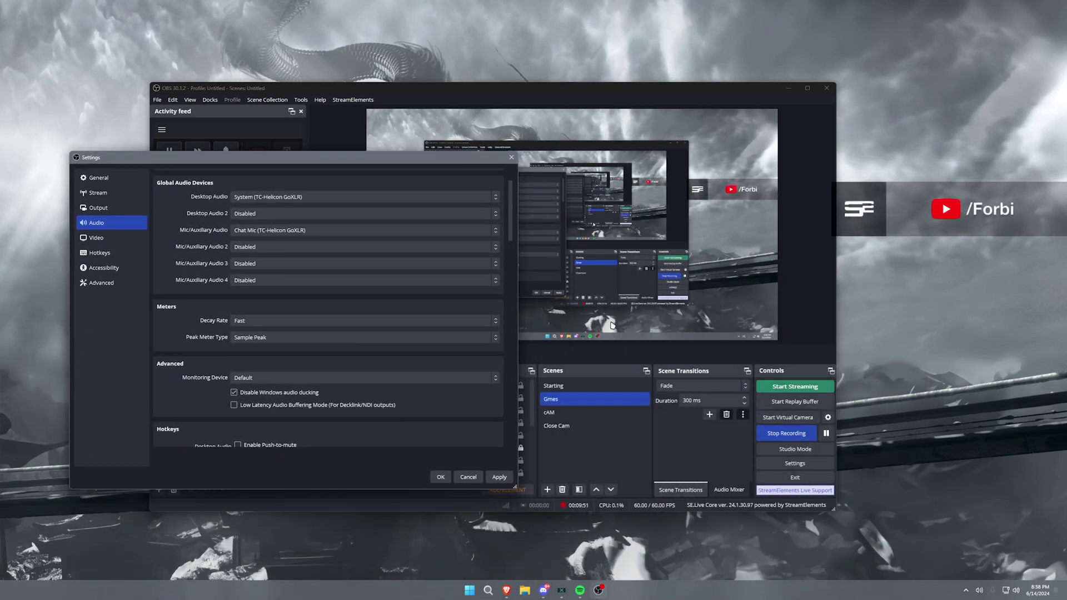
pyautogui.click(247, 321)
pyautogui.click(239, 331)
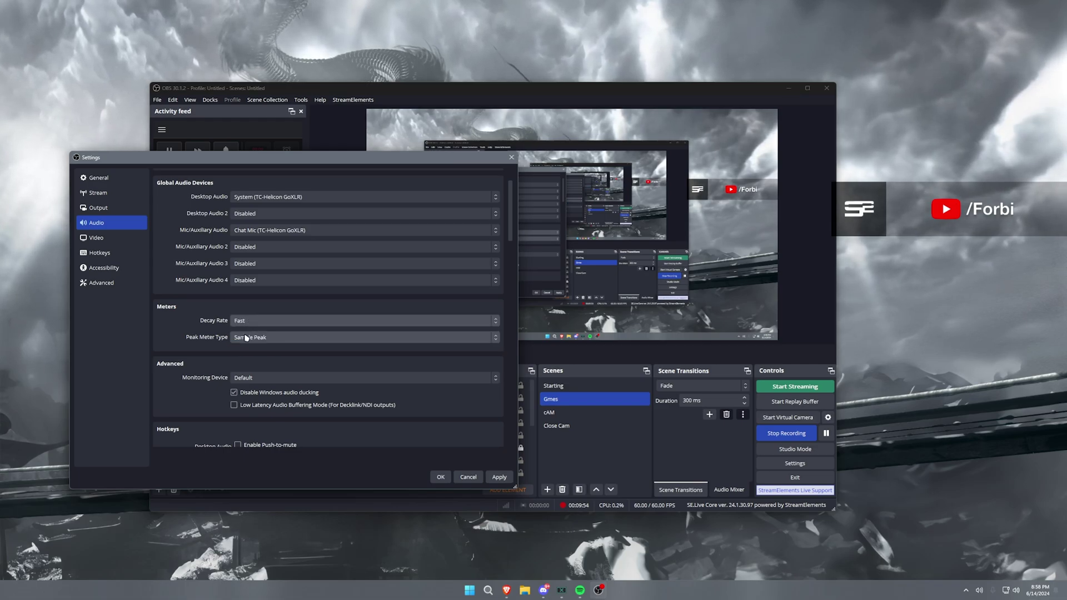
pyautogui.scroll(-2, 223, 348)
pyautogui.scroll(-10, 204, 355)
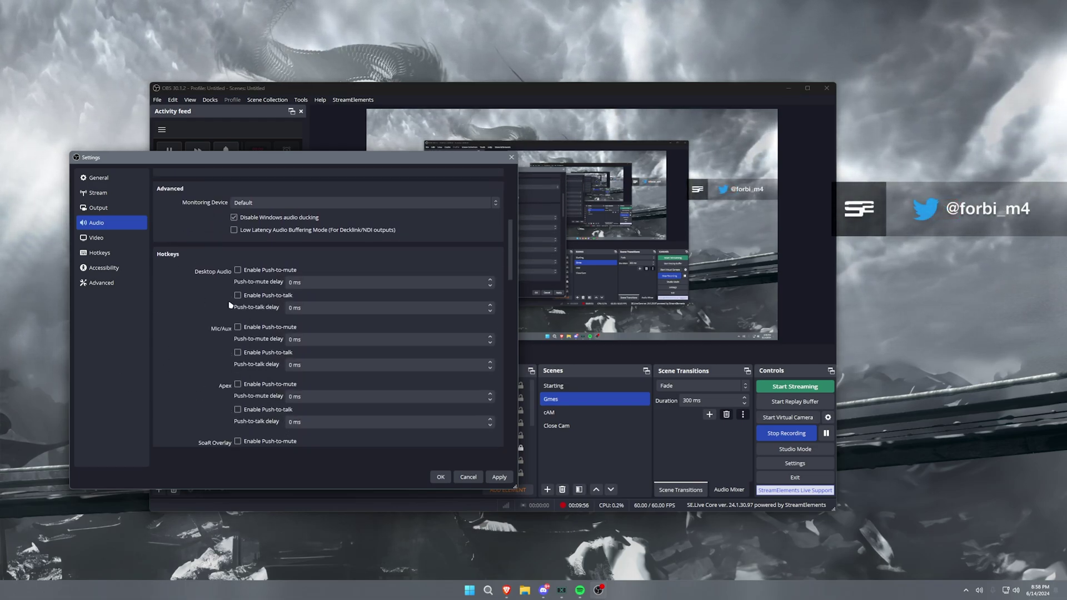
pyautogui.scroll(15, 212, 370)
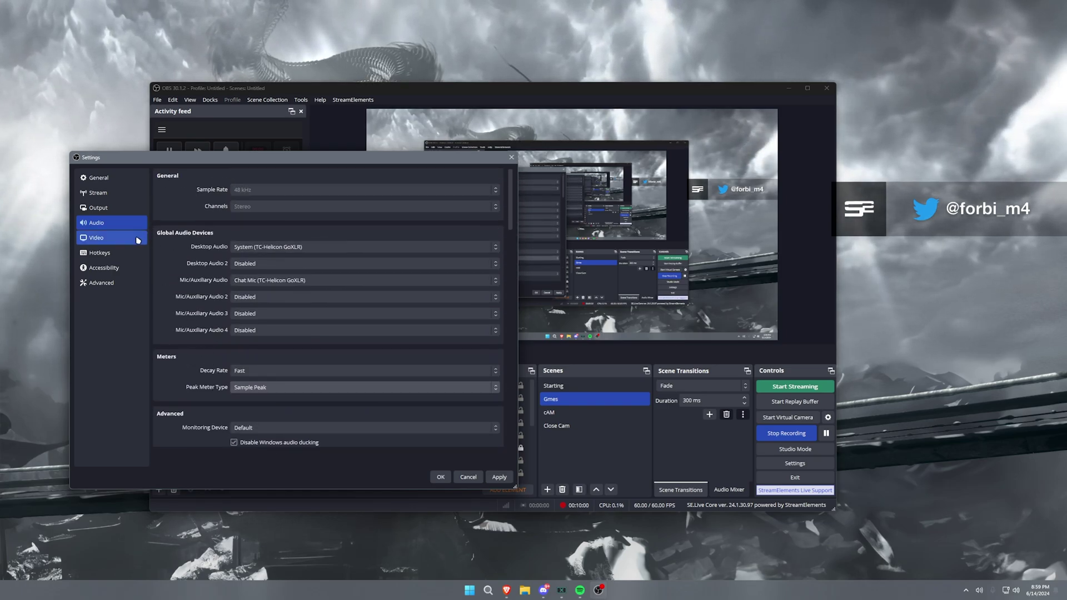
pyautogui.click(96, 237)
pyautogui.moveTo(279, 157); pyautogui.dragTo(342, 171)
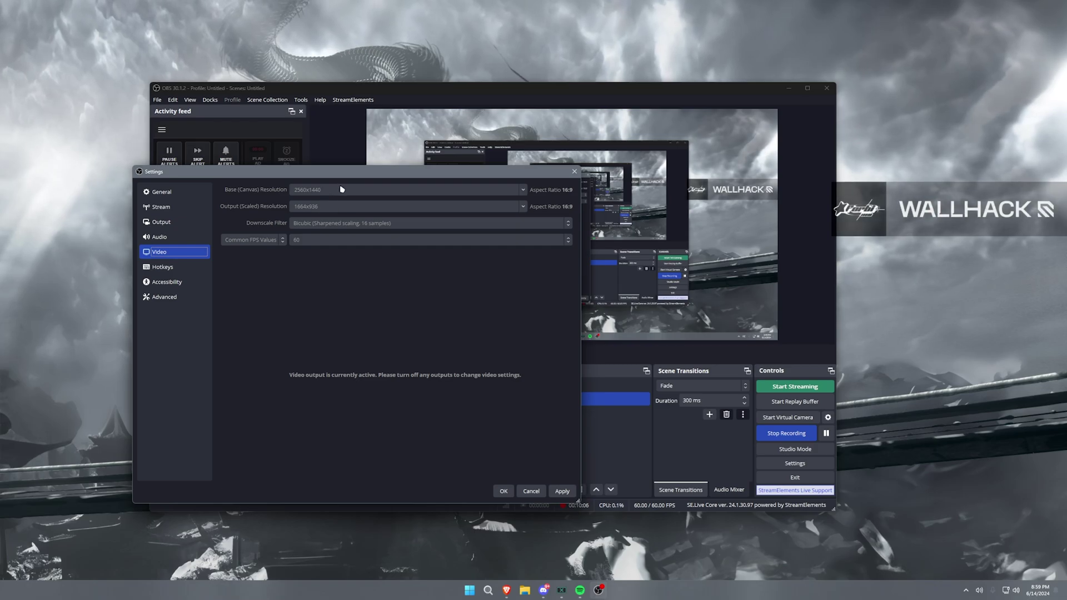
pyautogui.click(189, 222)
pyautogui.click(271, 208)
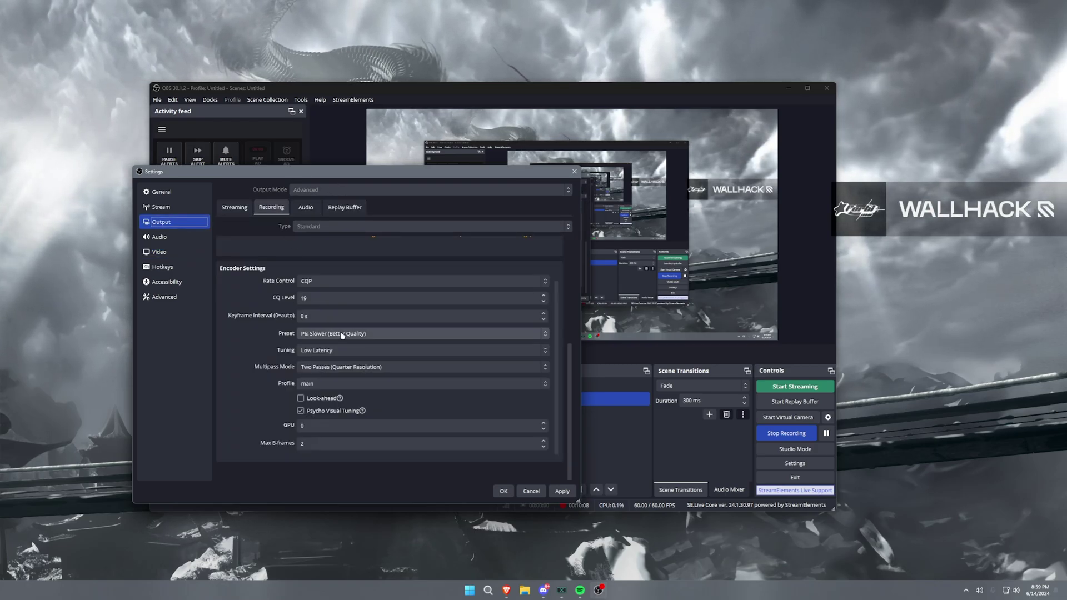
pyautogui.scroll(-5, 427, 311)
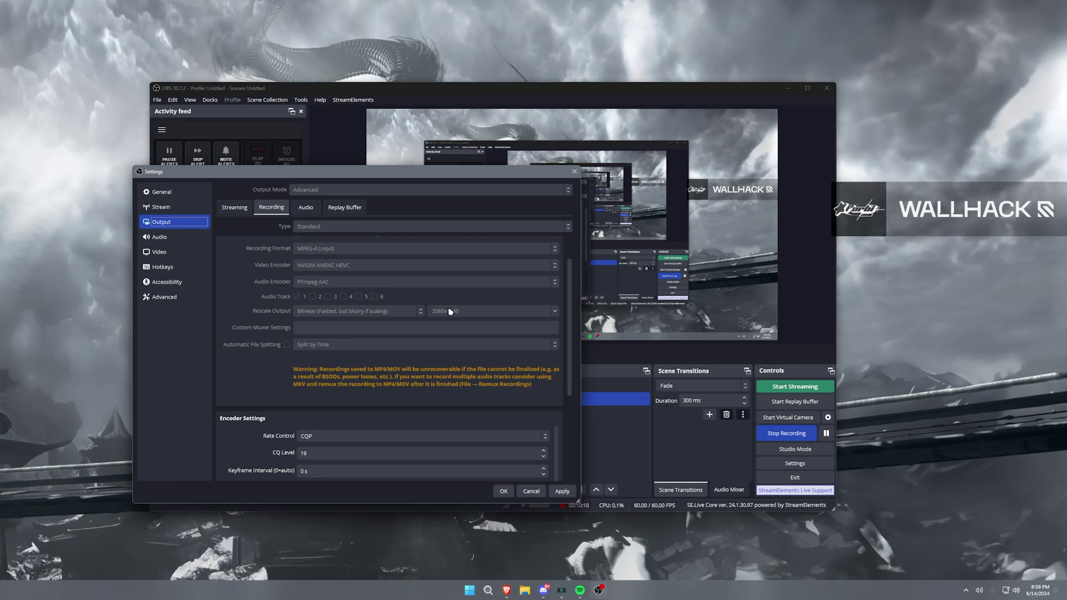
pyautogui.click(189, 252)
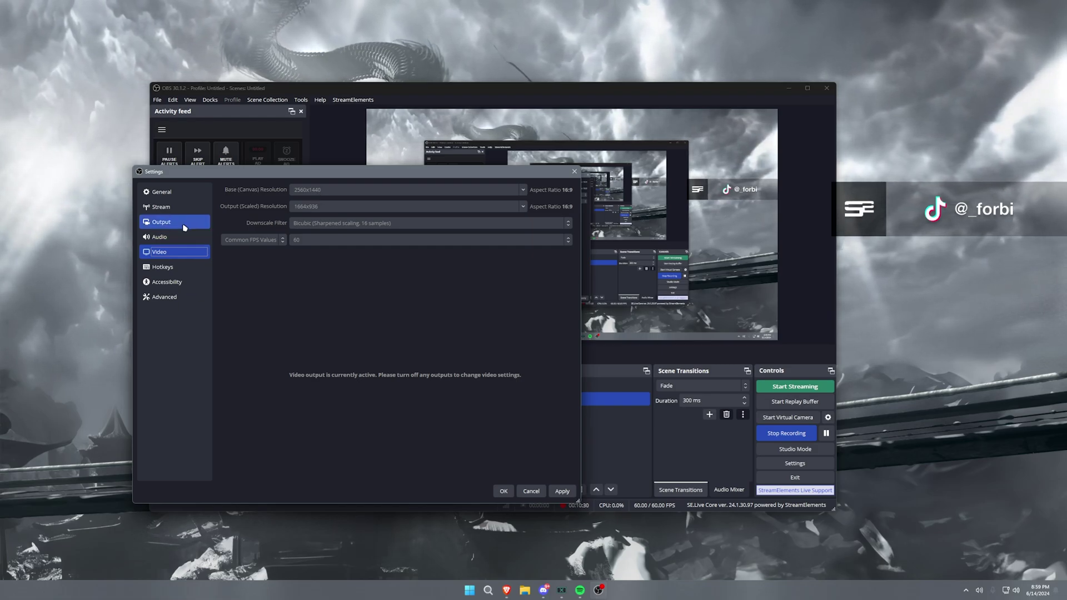
pyautogui.click(164, 222)
pyautogui.scroll(3, 291, 378)
pyautogui.scroll(-2, 291, 378)
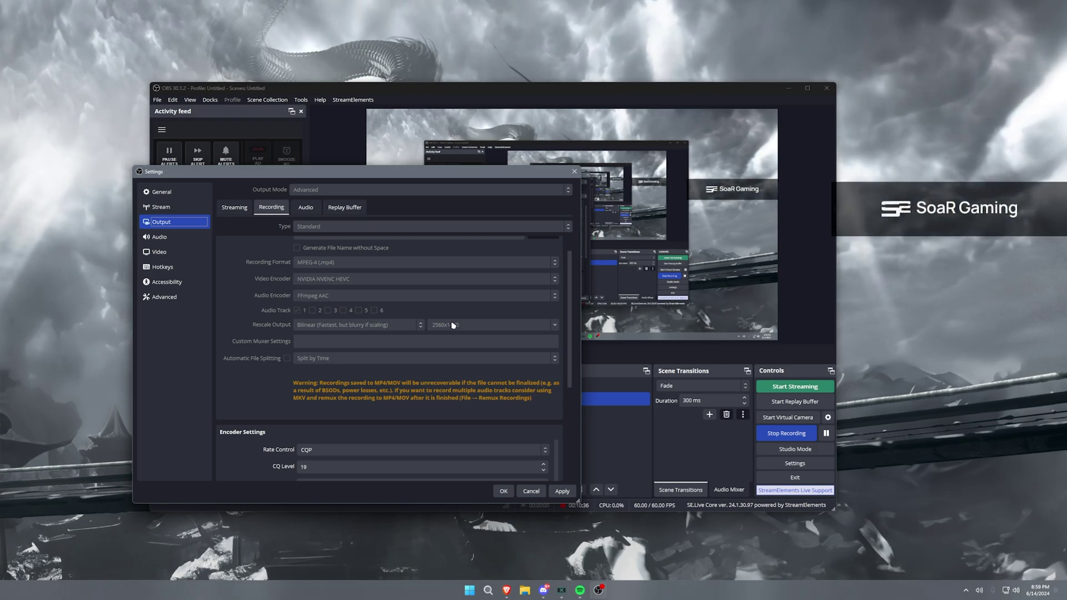
# - Check the Streaming output, then view Video: 2560x1440 canvas, 1664x936 output, 60 FPS
pyautogui.click(235, 208)
pyautogui.click(159, 252)
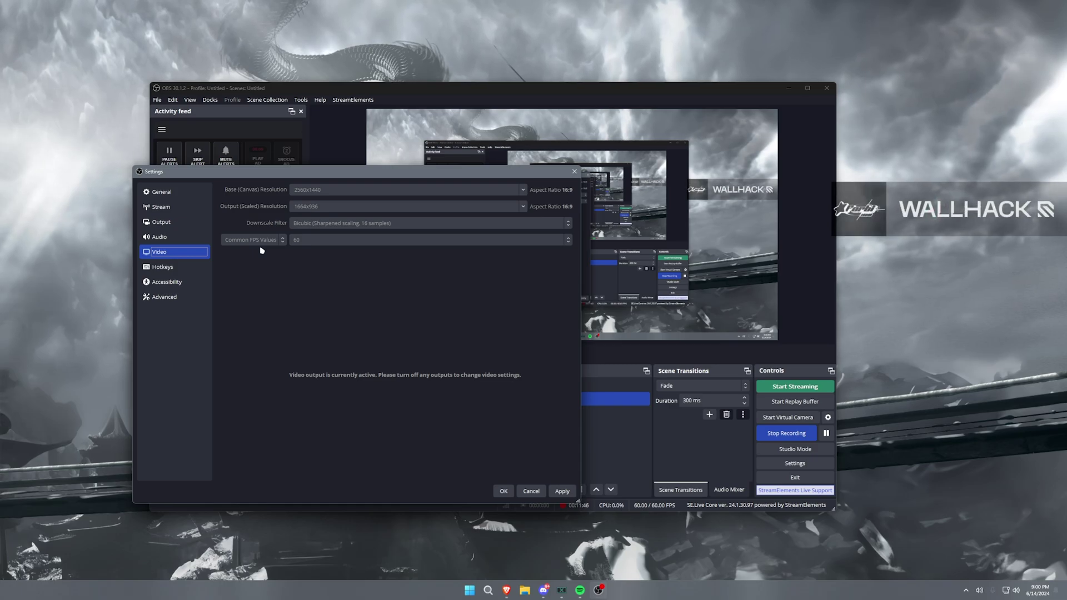
# - On the Recording output tab, select the encoder's CQ Level value of 19
pyautogui.click(188, 225)
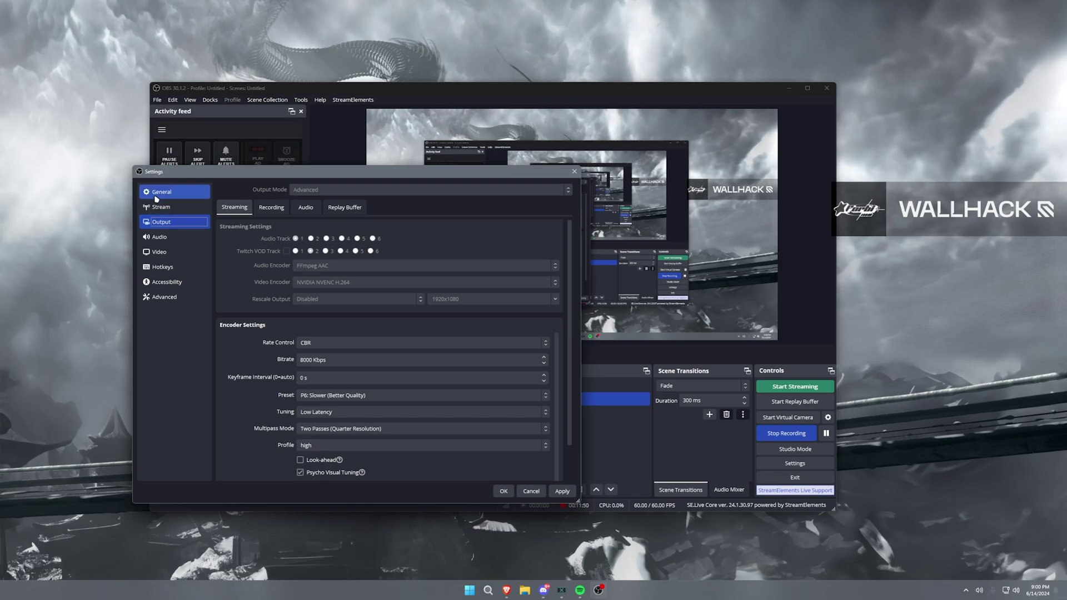
pyautogui.click(274, 207)
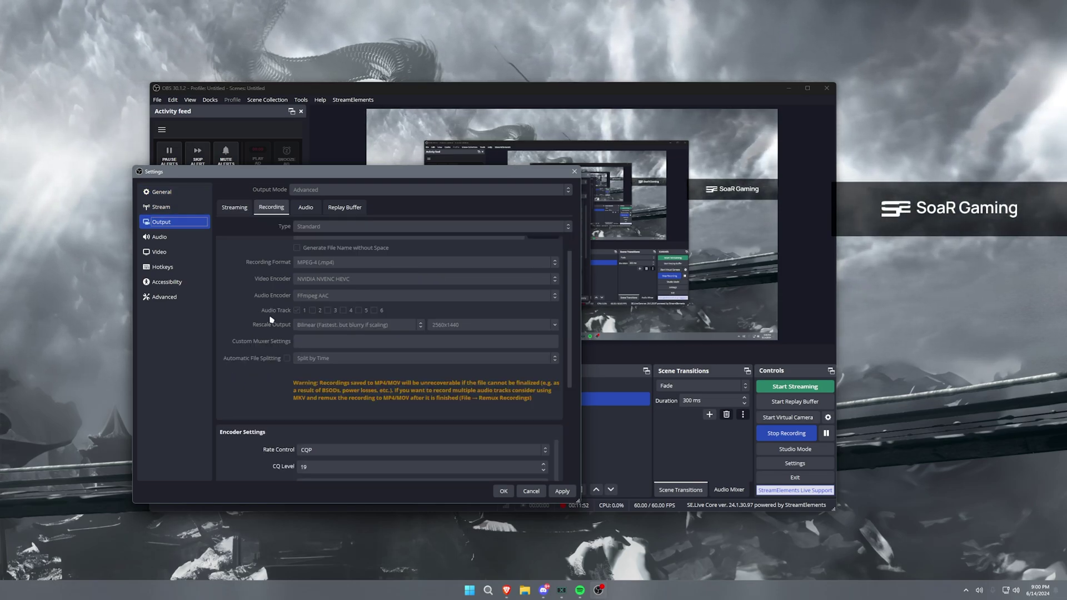
pyautogui.scroll(-2, 266, 330)
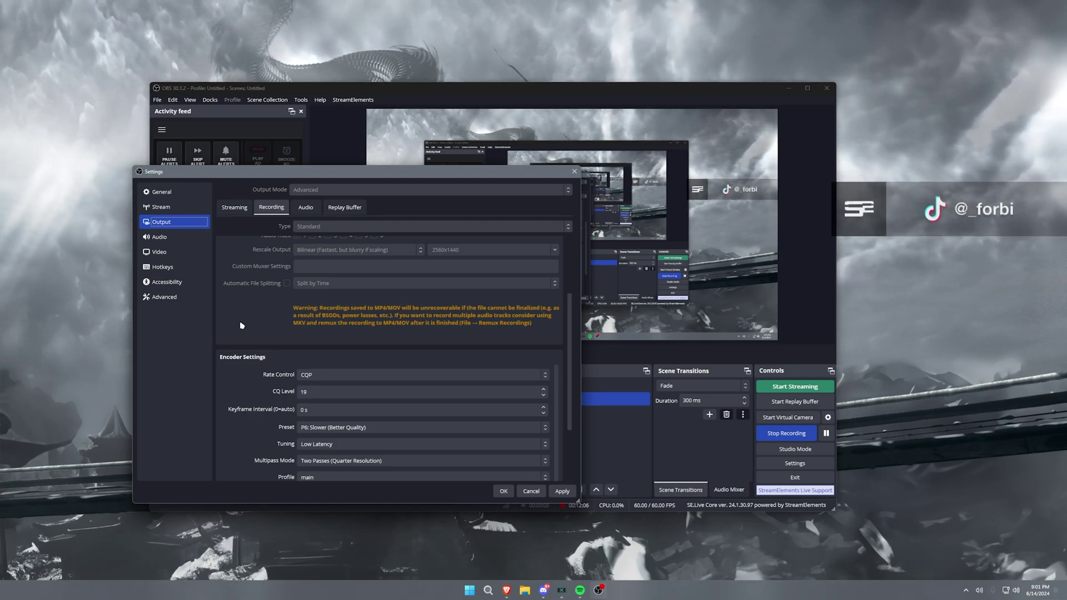
pyautogui.click(303, 391)
pyautogui.doubleClick(302, 392)
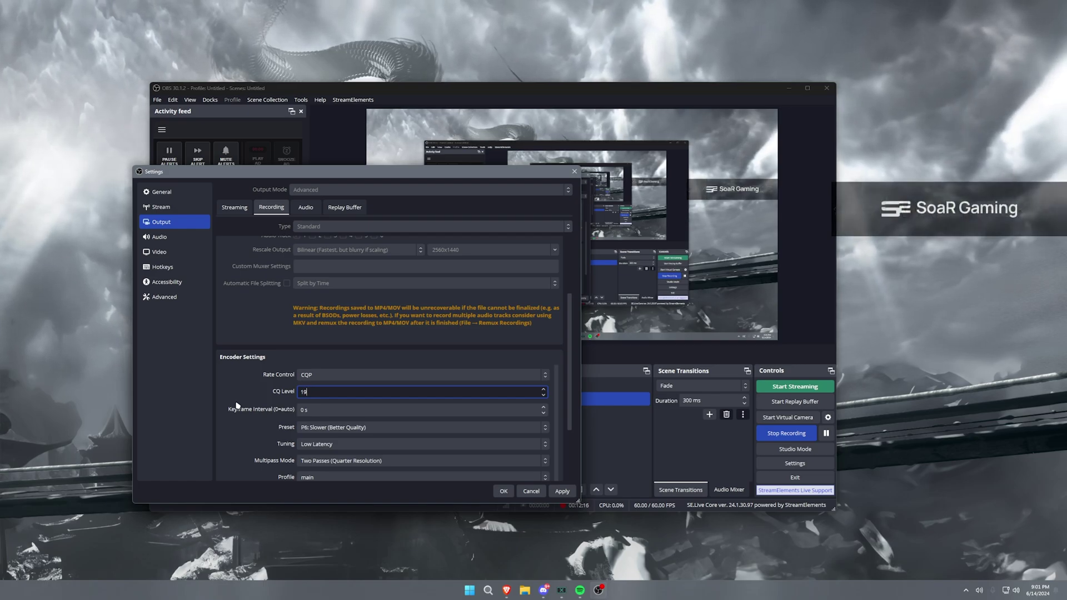
# - Go through Streaming and Video, then return to the Output page
pyautogui.click(234, 207)
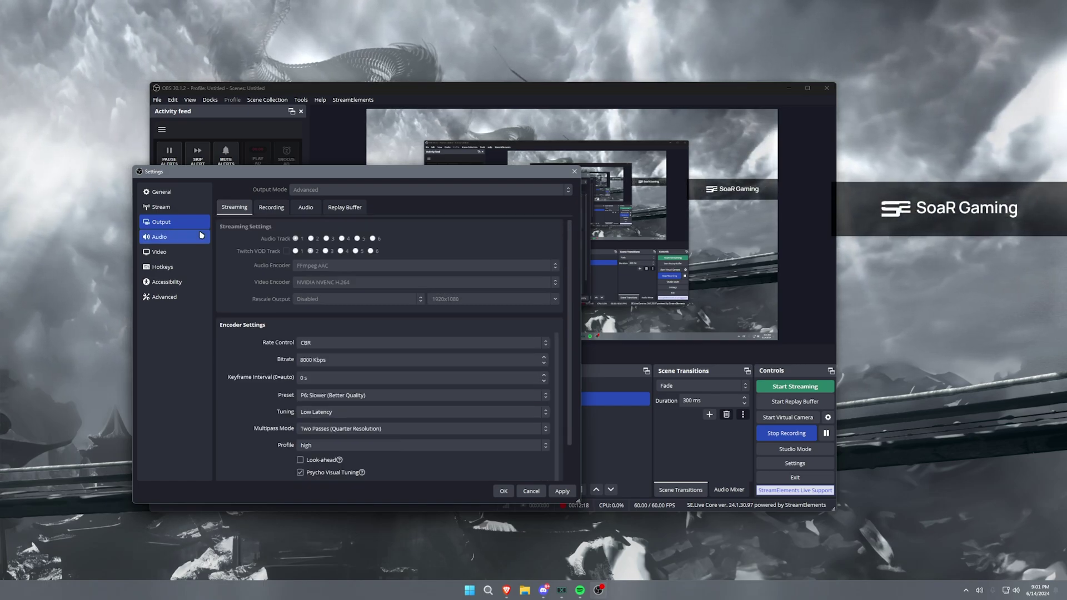
pyautogui.click(167, 252)
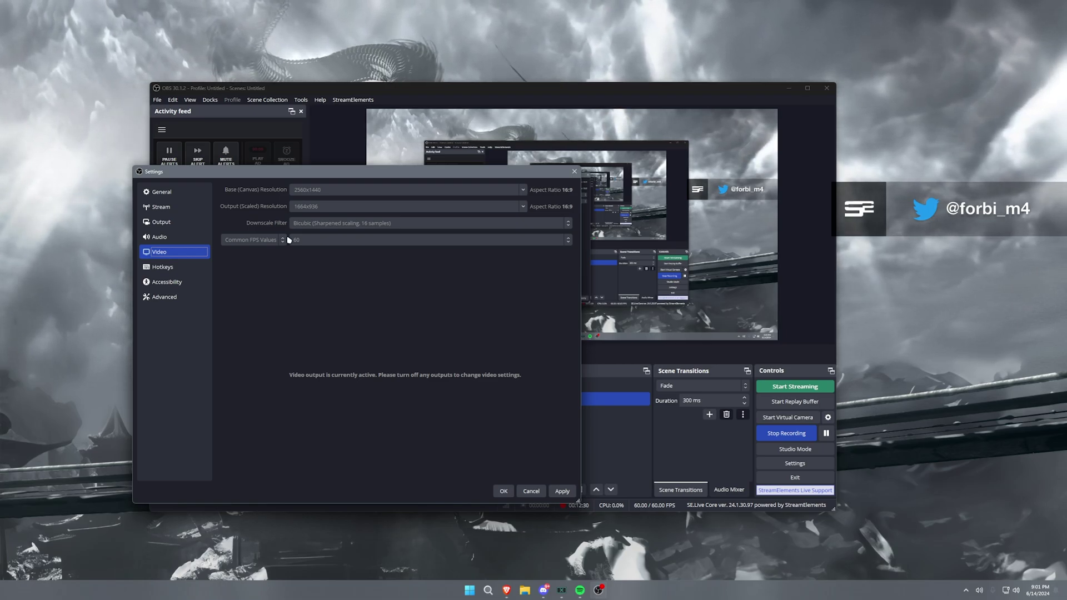
pyautogui.click(197, 221)
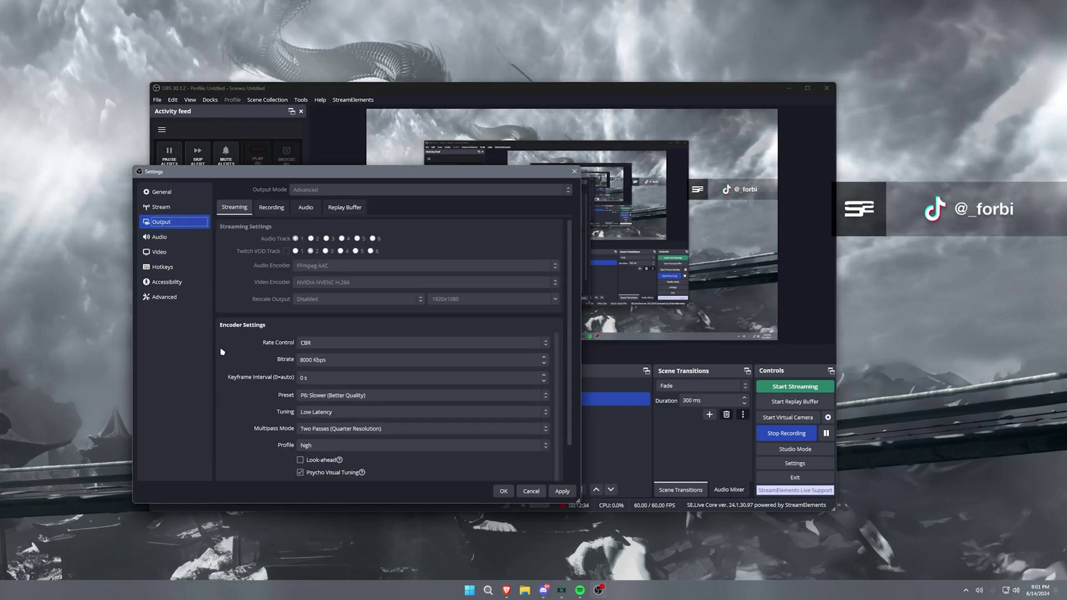
# - On the Advanced settings page, leave process priority at Normal
pyautogui.click(182, 298)
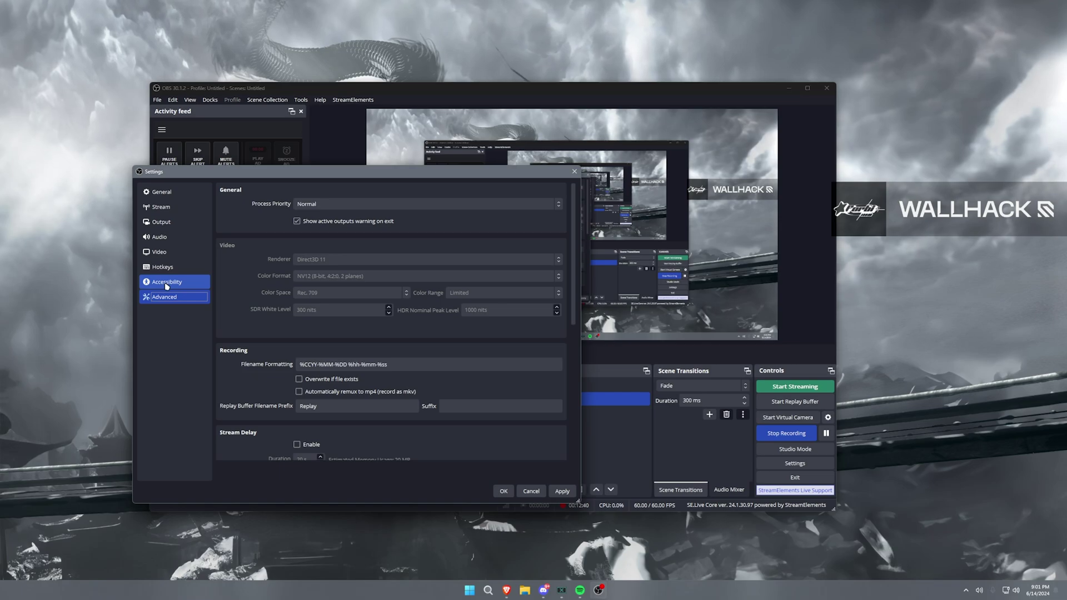
pyautogui.click(312, 203)
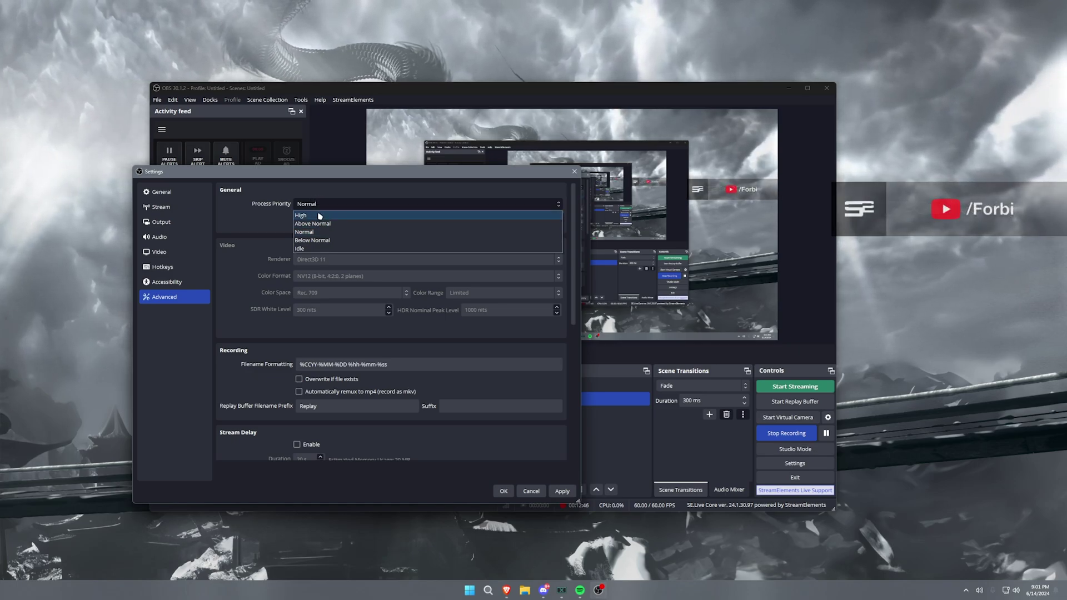
pyautogui.click(320, 209)
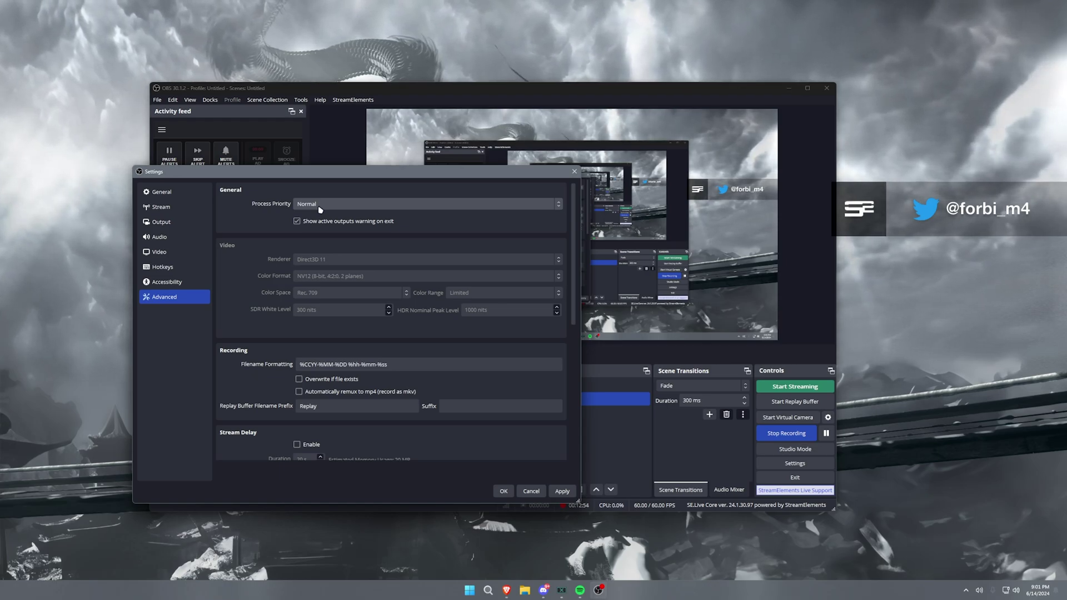
pyautogui.click(321, 209)
pyautogui.click(253, 224)
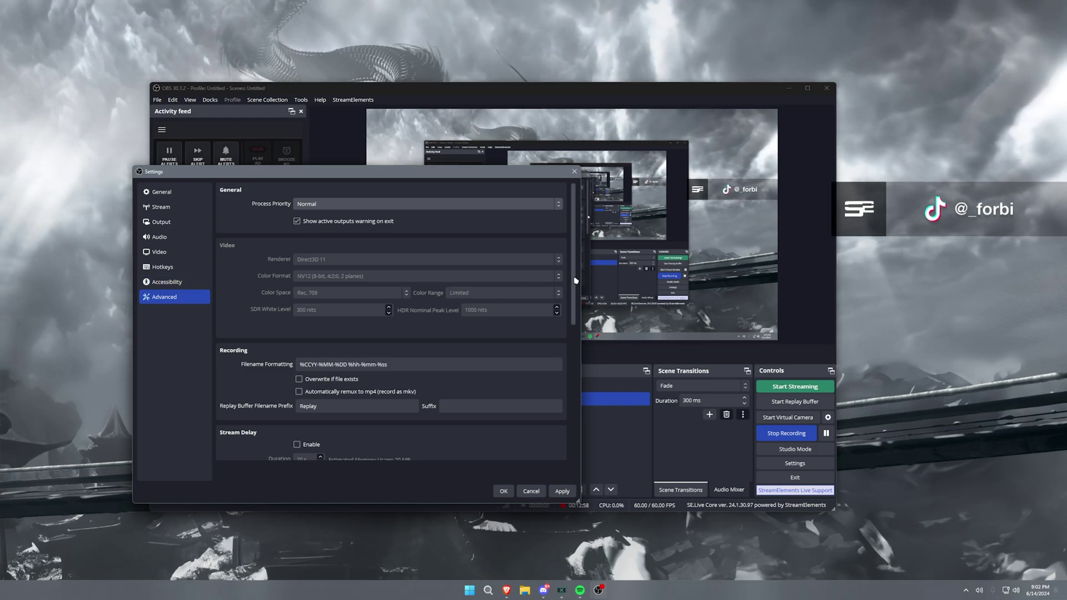
pyautogui.click(426, 209)
pyautogui.click(426, 209)
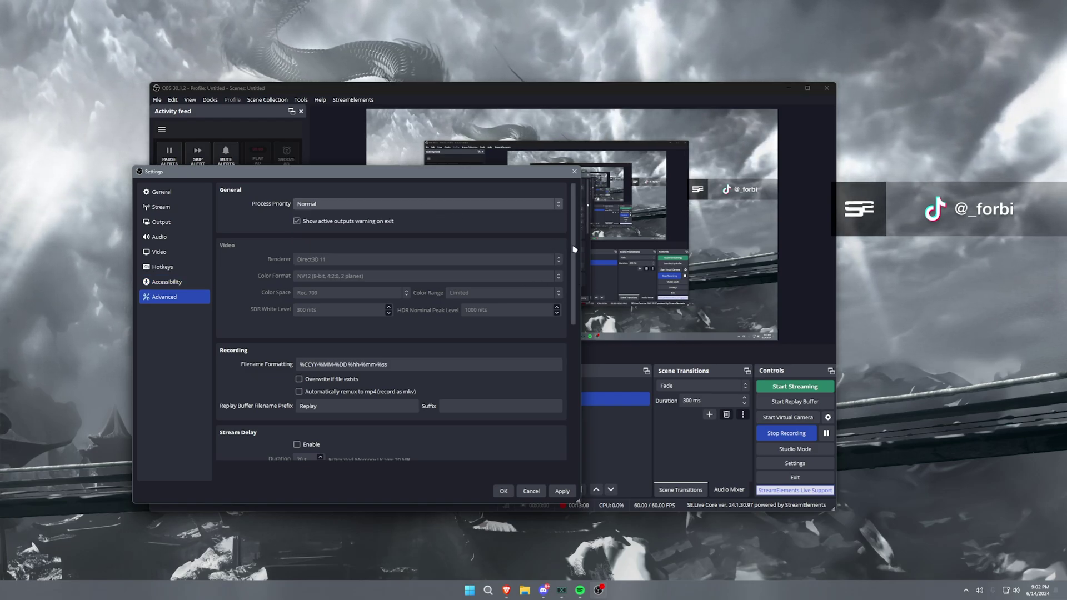
# - Confirm automatic reconnect stays enabled with a 2 s retry delay
pyautogui.scroll(-3, 574, 250)
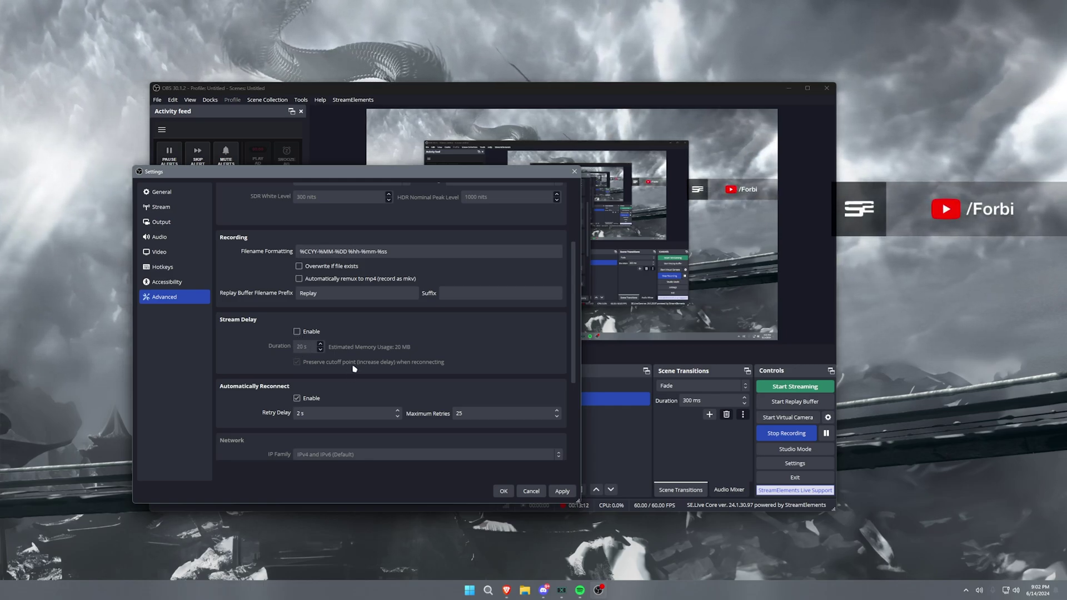
pyautogui.scroll(-2, 354, 369)
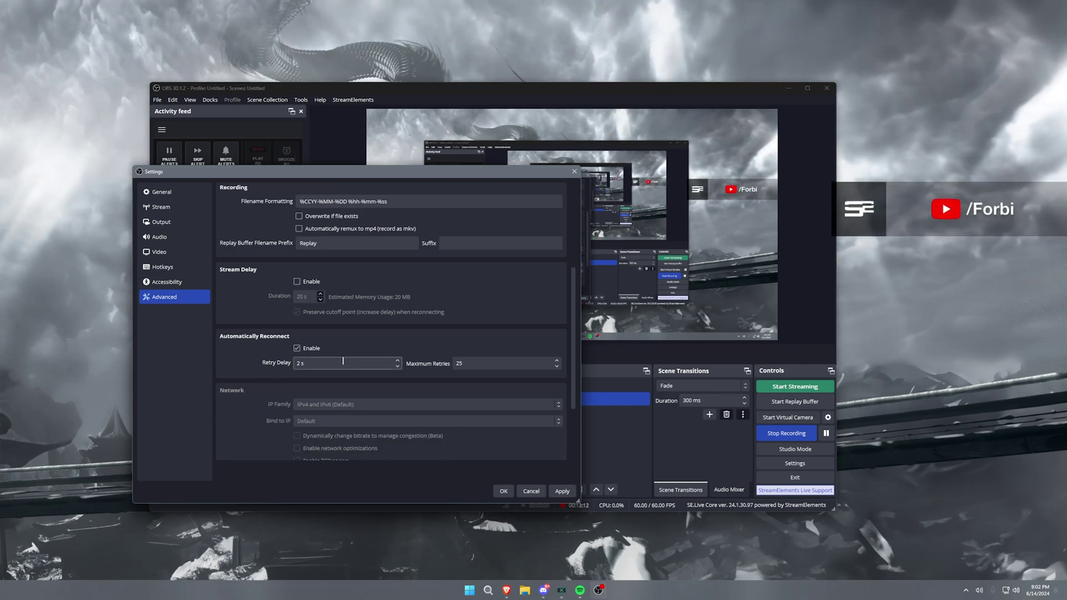
pyautogui.doubleClick(300, 363)
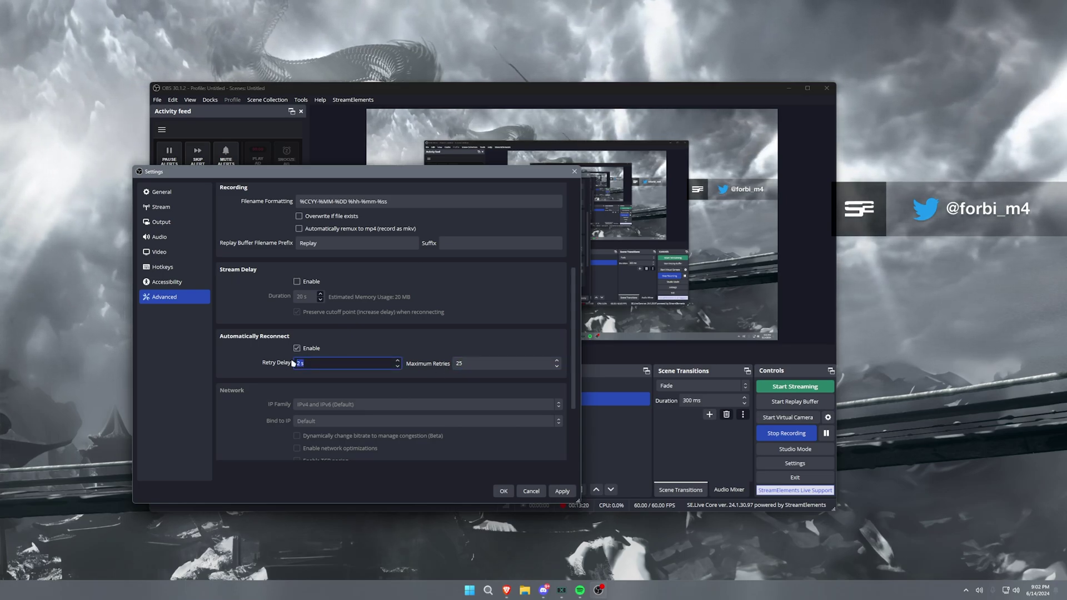
pyautogui.scroll(-1, 266, 366)
pyautogui.scroll(5, 253, 364)
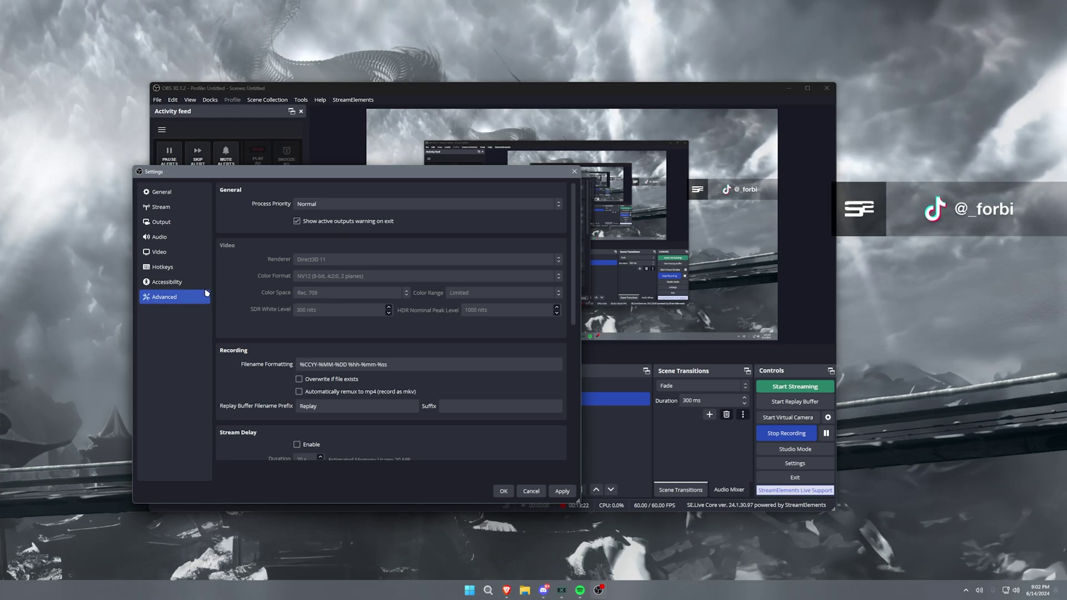
# - Scroll through the Hotkeys page to review the hotkey assignments
pyautogui.click(178, 282)
pyautogui.click(177, 267)
pyautogui.click(177, 251)
pyautogui.click(178, 266)
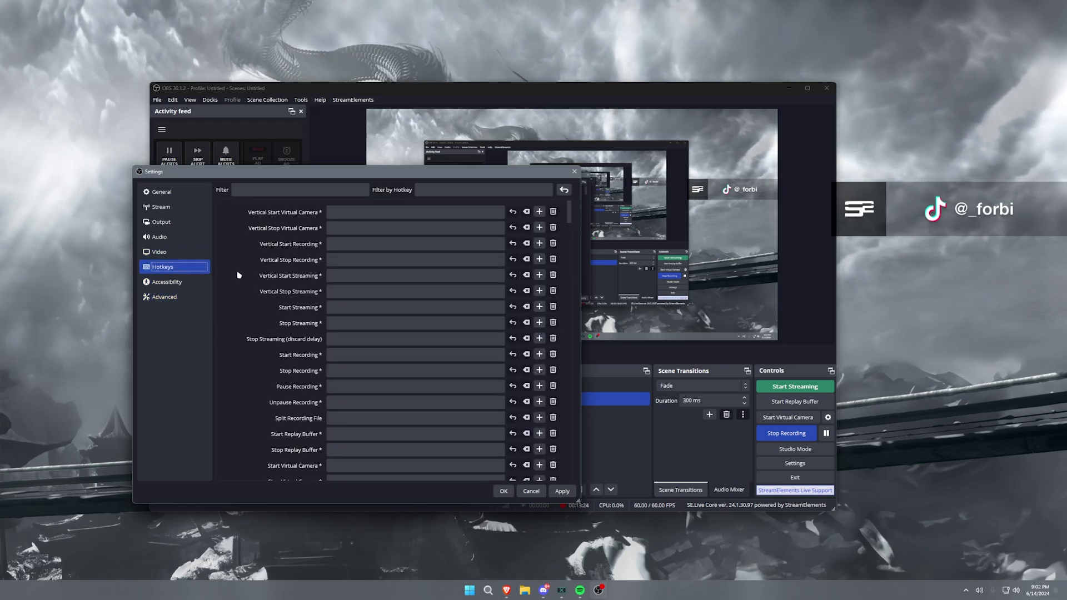
pyautogui.scroll(-3, 261, 283)
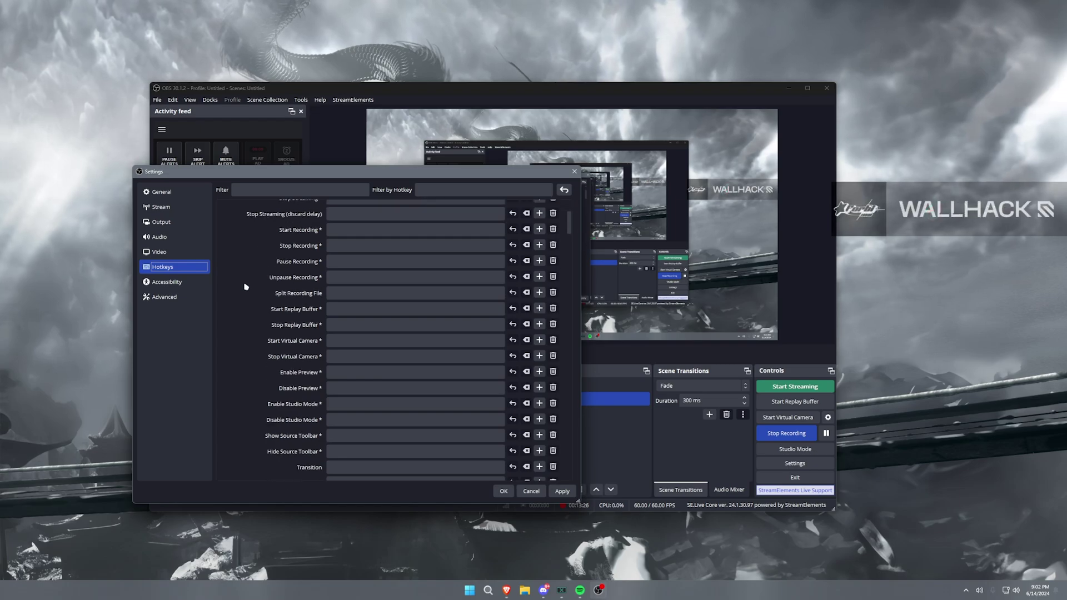
pyautogui.scroll(5, 258, 292)
pyautogui.scroll(-15, 564, 246)
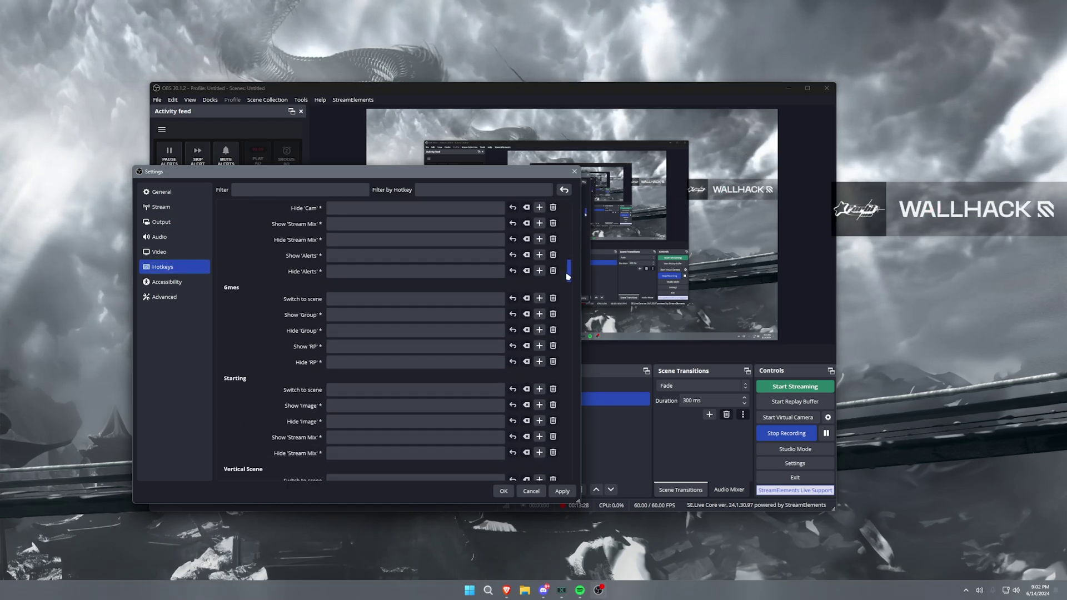
pyautogui.scroll(15, 564, 246)
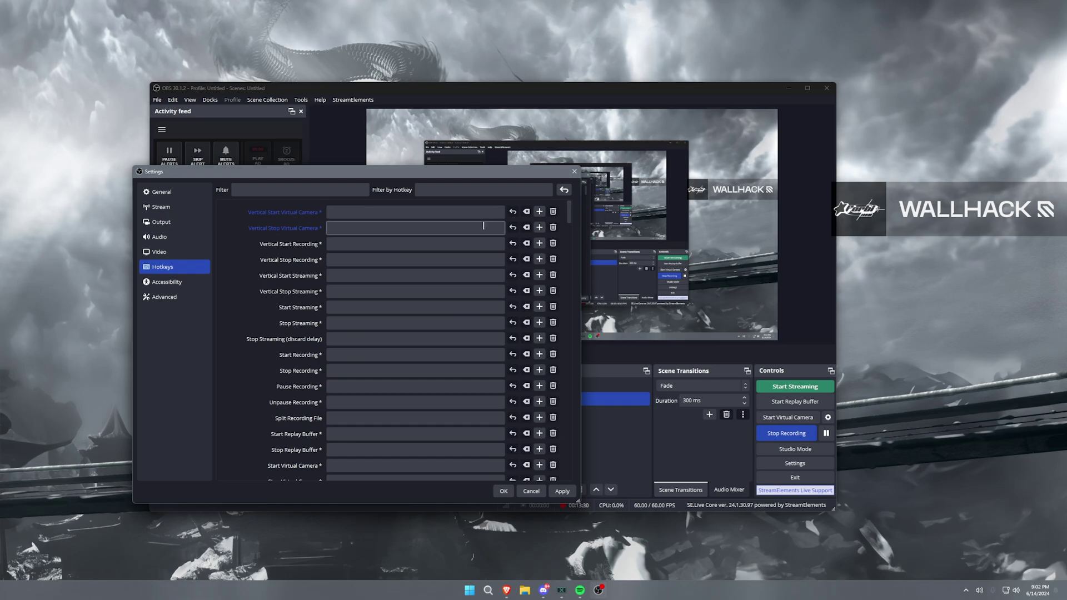
# - Move back up the sidebar to the General settings page
pyautogui.click(161, 251)
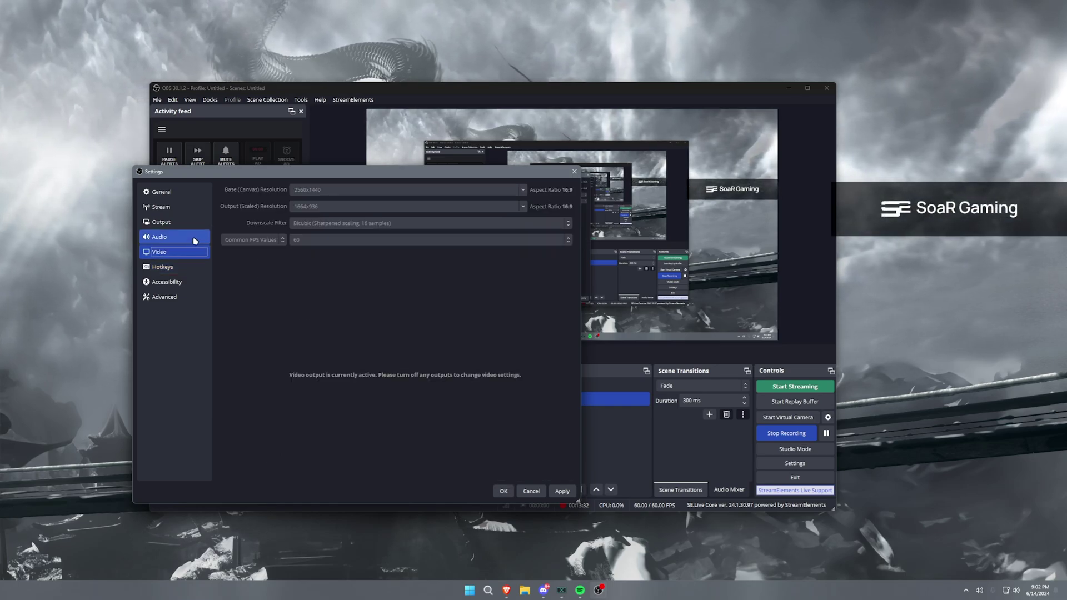
pyautogui.click(160, 237)
pyautogui.click(162, 207)
pyautogui.click(167, 193)
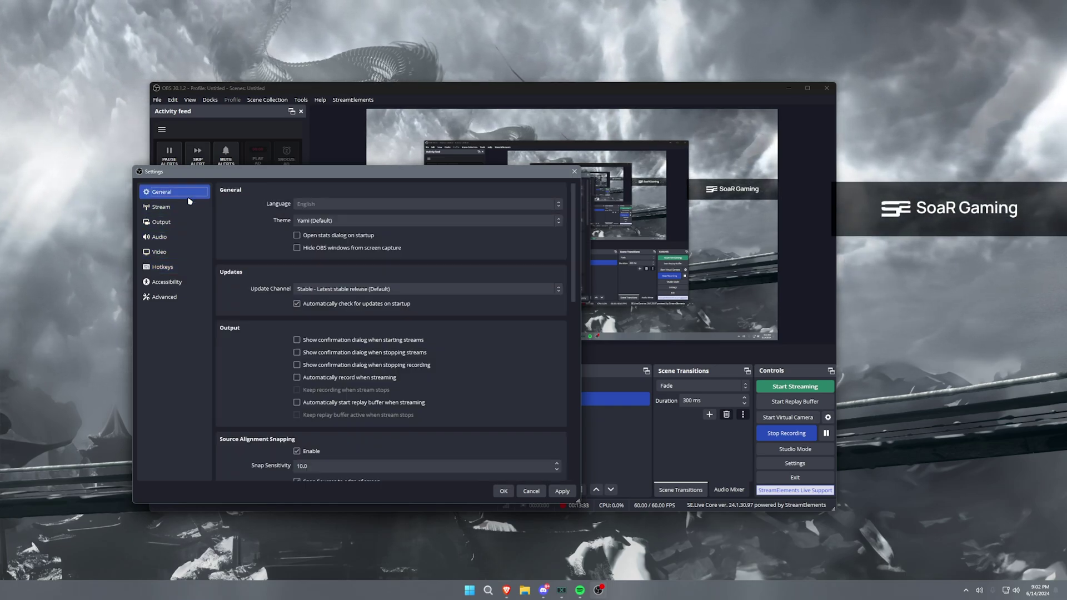
# - Cancel out of Settings, then select and deselect the Group source in the main window
pyautogui.click(531, 490)
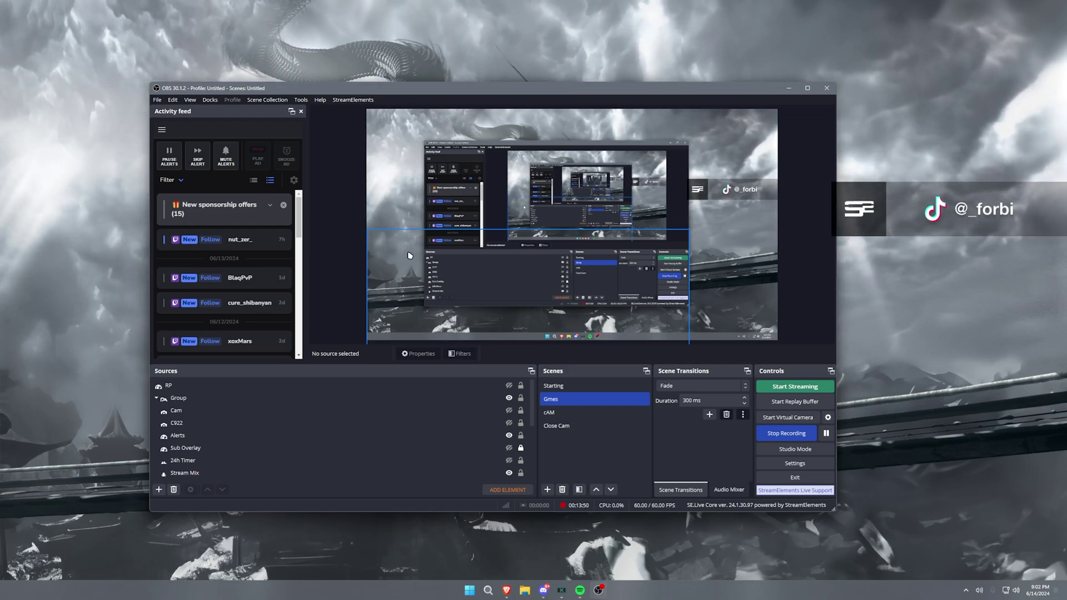
pyautogui.click(456, 400)
pyautogui.keyDown('ctrl'); pyautogui.click(455, 400); pyautogui.keyUp('ctrl')
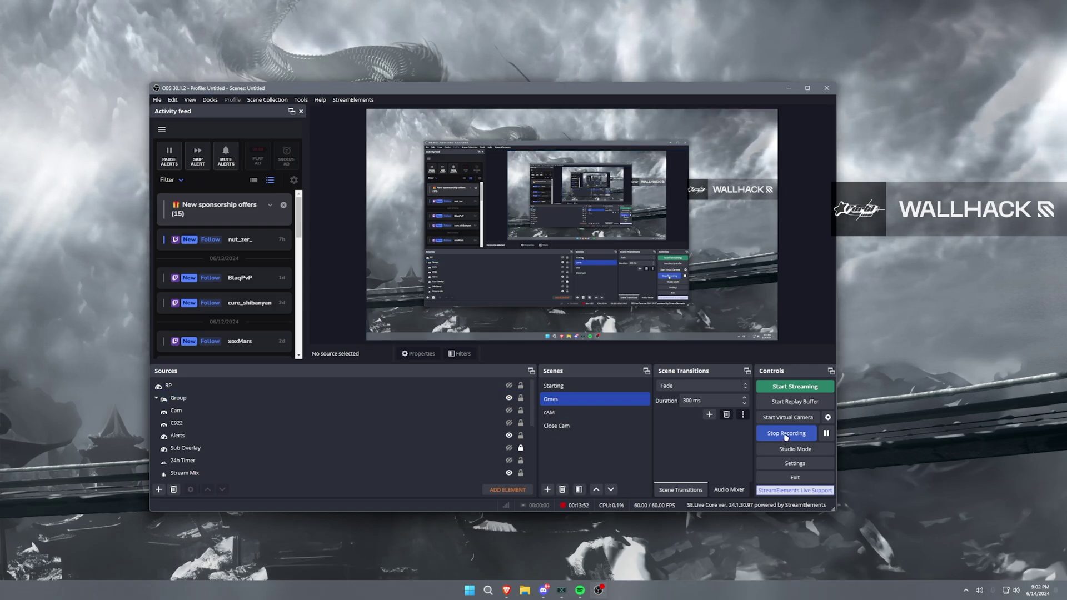